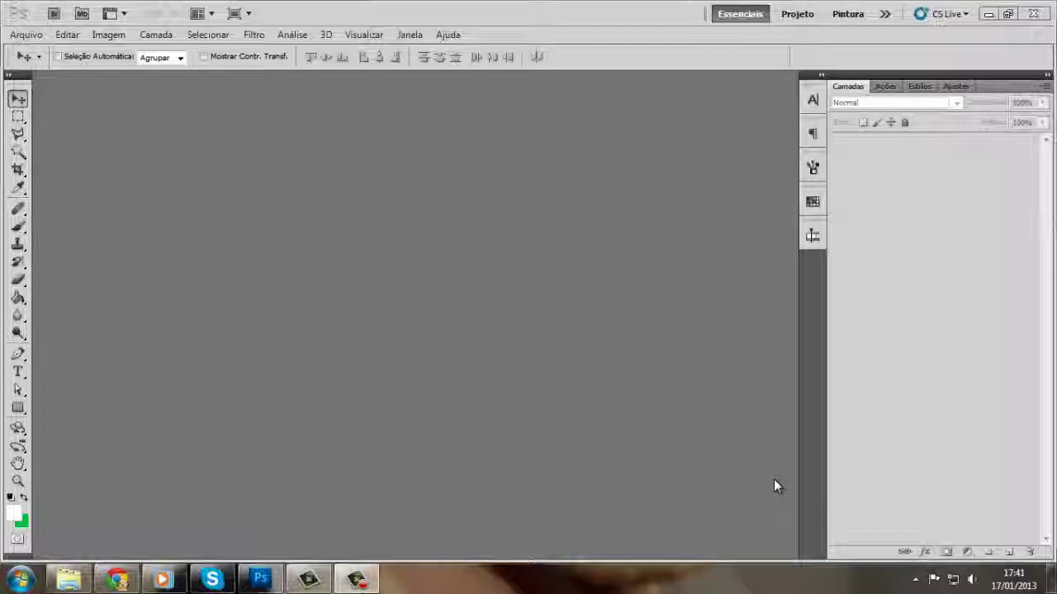
- Create a new 245 × 300 pixel document and fill its background with white
click(38, 35)
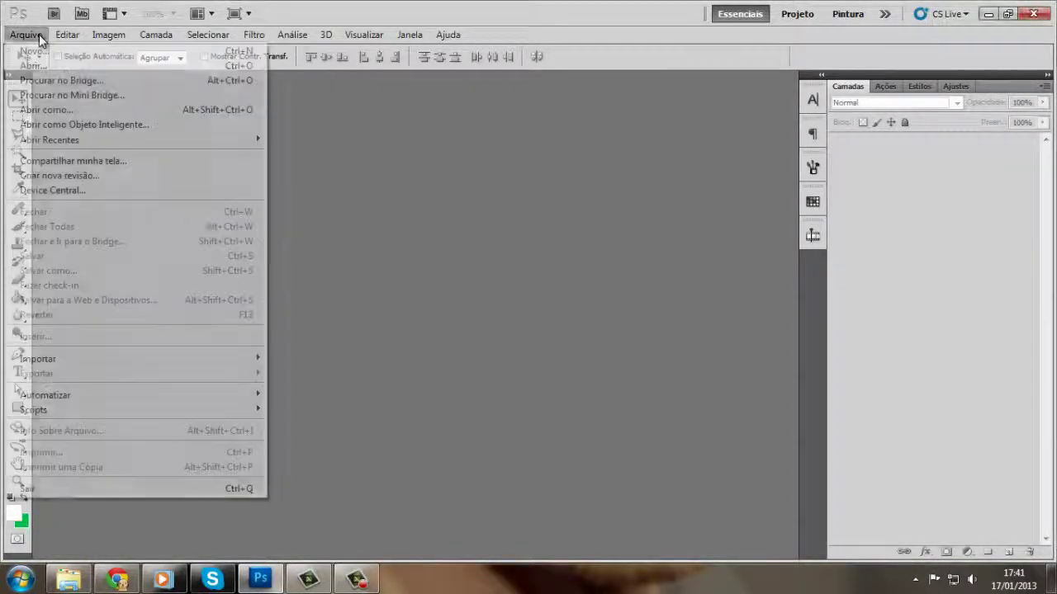
click(40, 51)
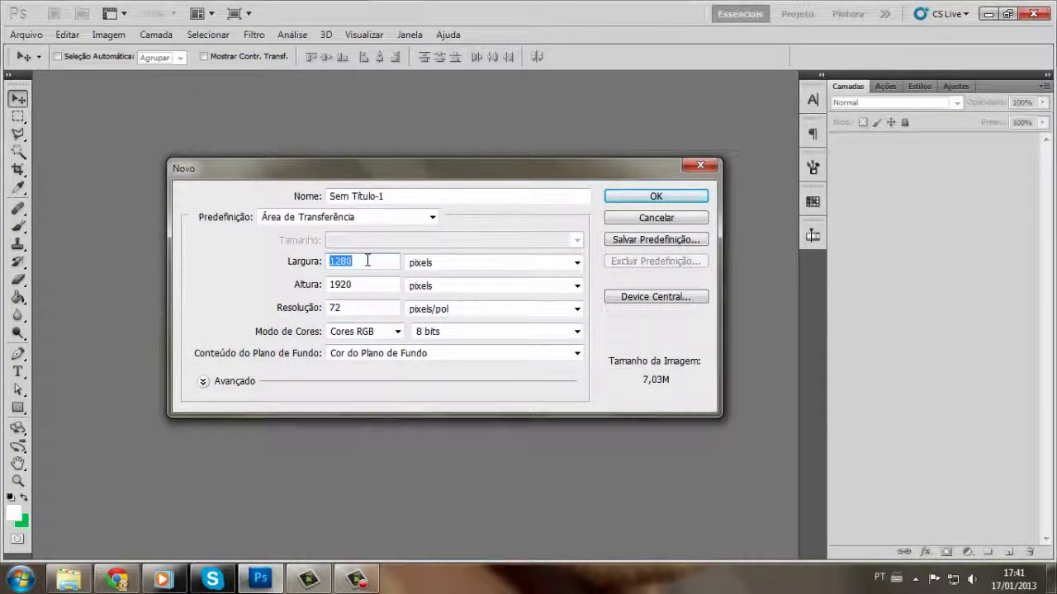
text(245)
key(Tab)
text(300)
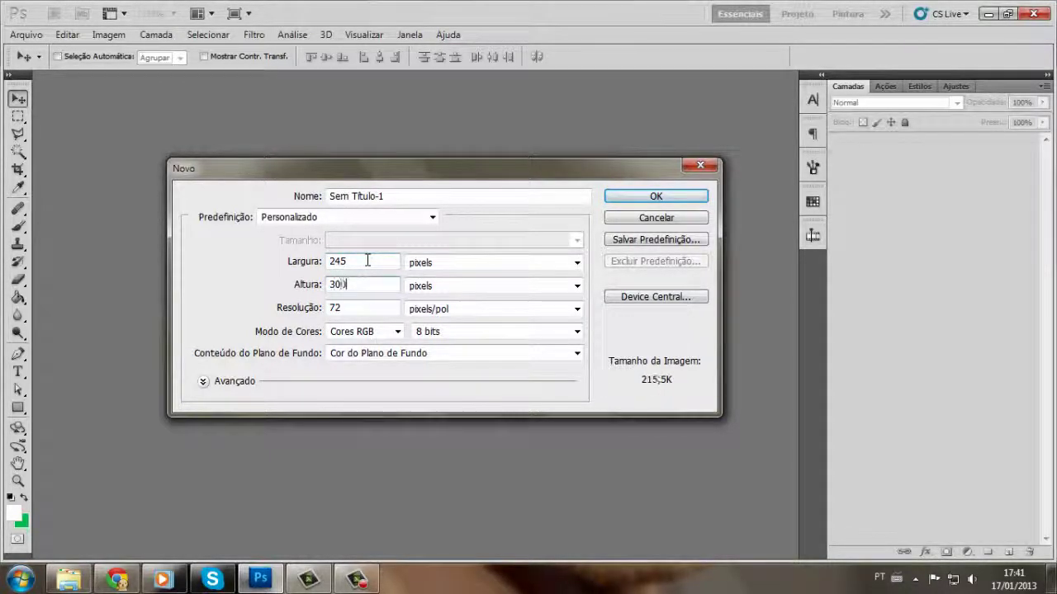
key(Return)
key(x)
key(ctrl+BackSpace)
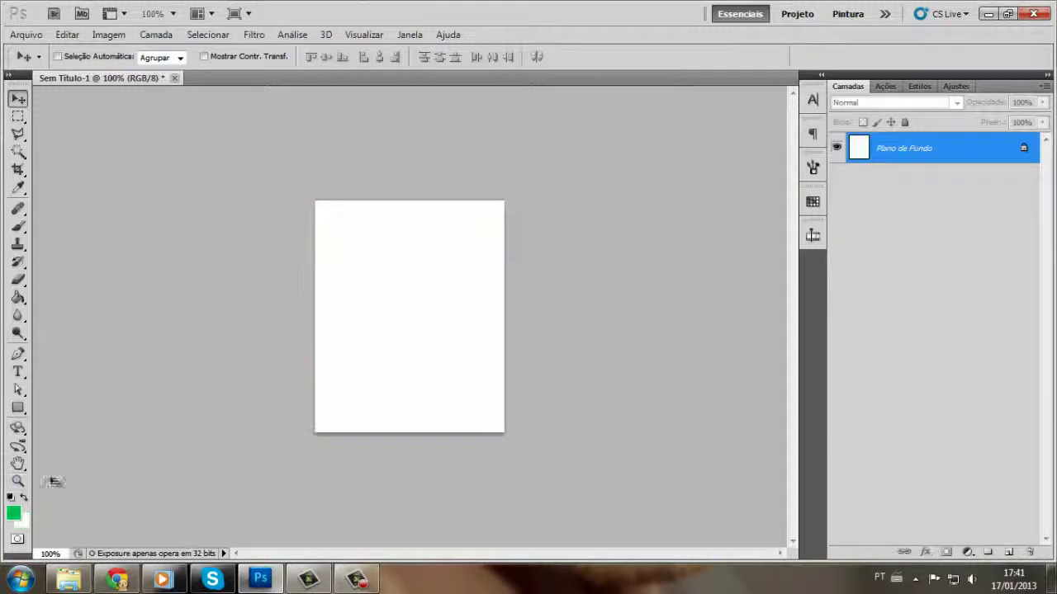
- Copy the hat photo from the browser and return to Photoshop
key(alt+Tab)
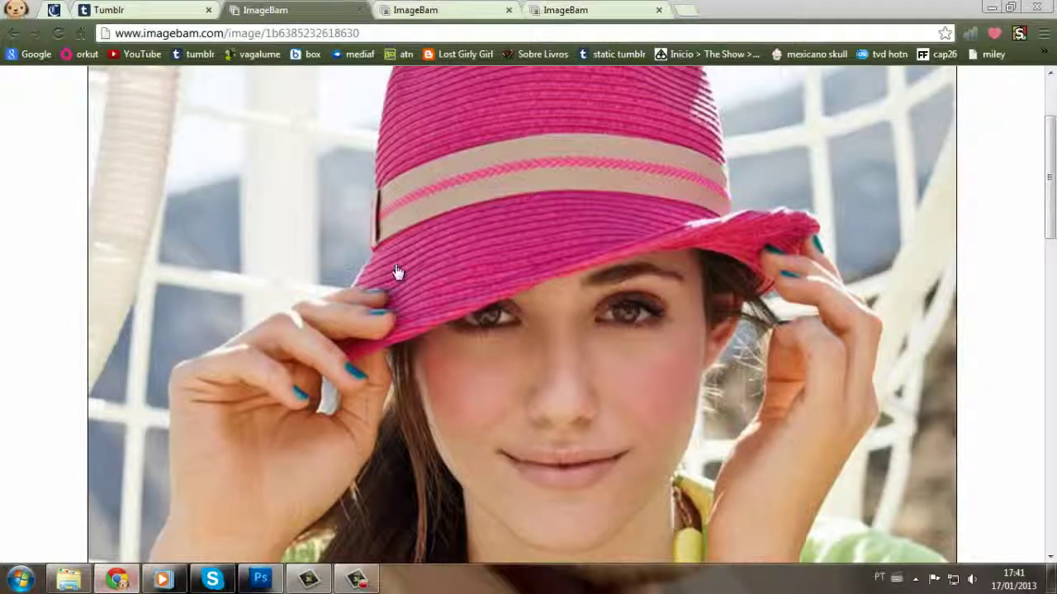
right_click(397, 272)
click(446, 310)
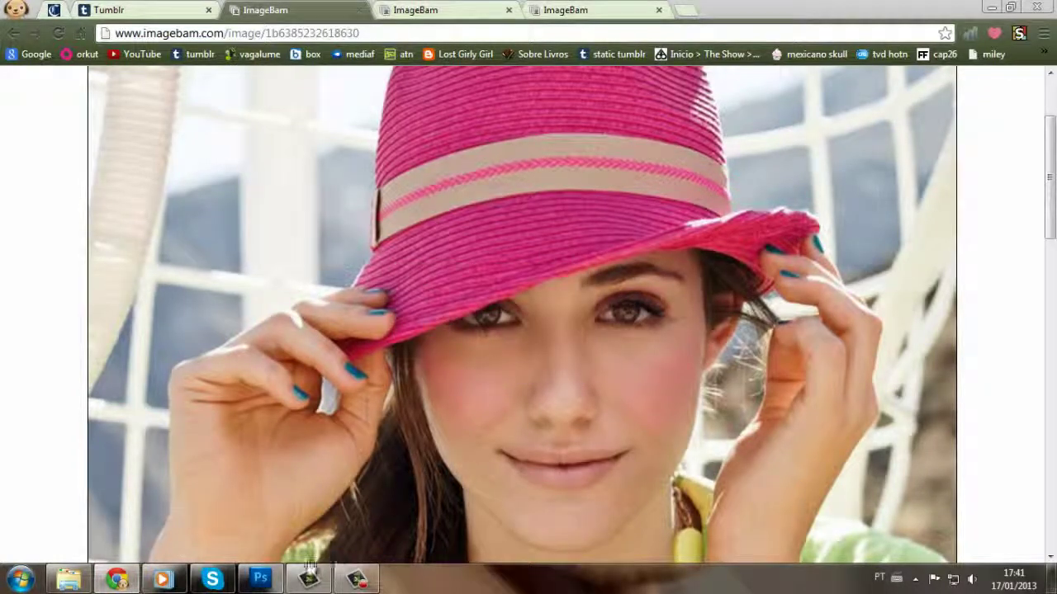
click(260, 578)
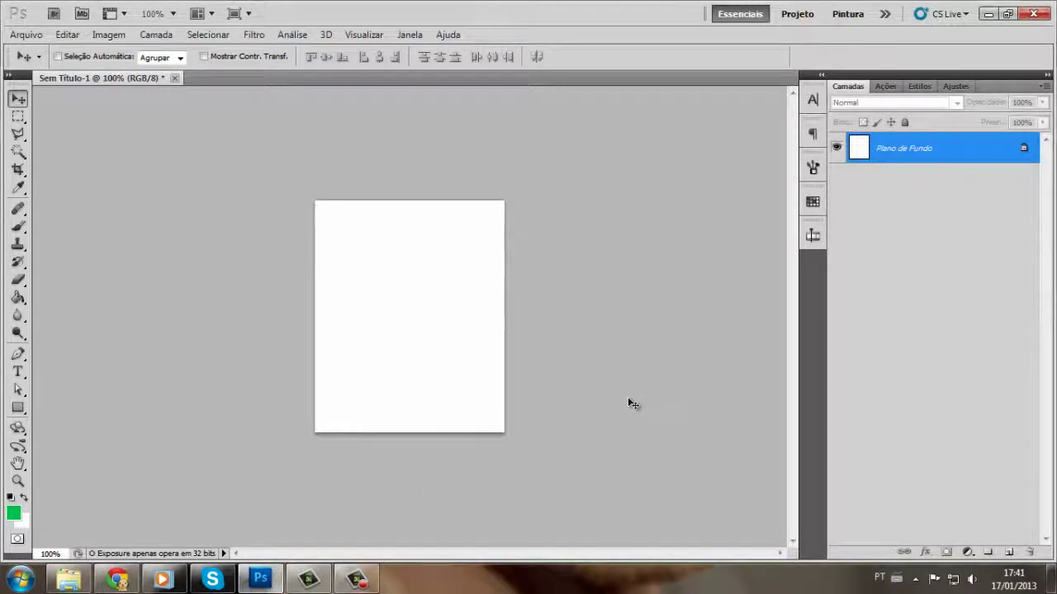
- Paste the hat photo as Camada 1 and scale it to 24.17% over the canvas
key(ctrl+v)
key(ctrl+t)
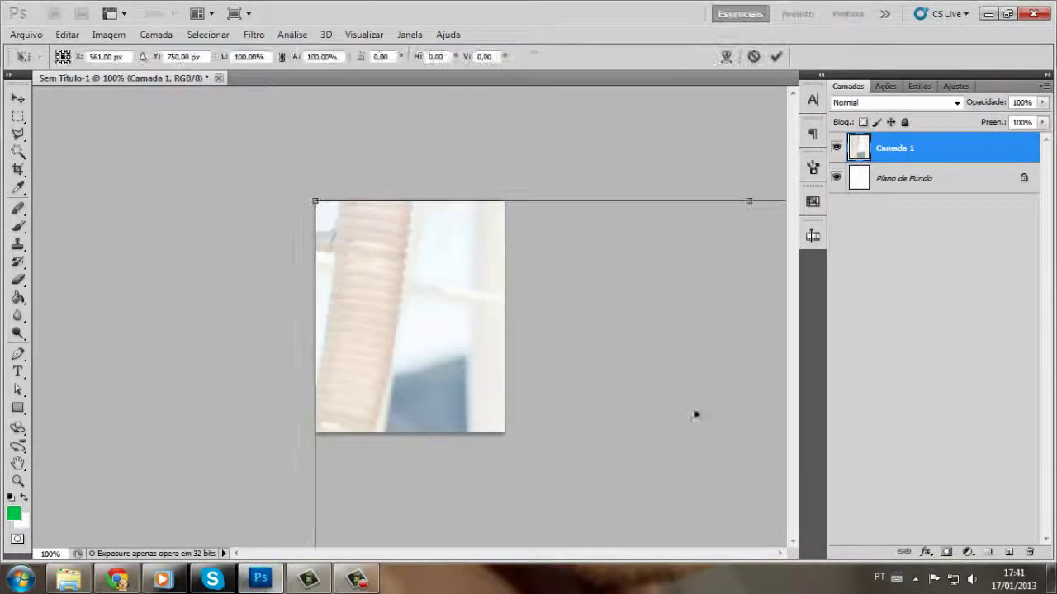
drag(705, 429, 442, 151)
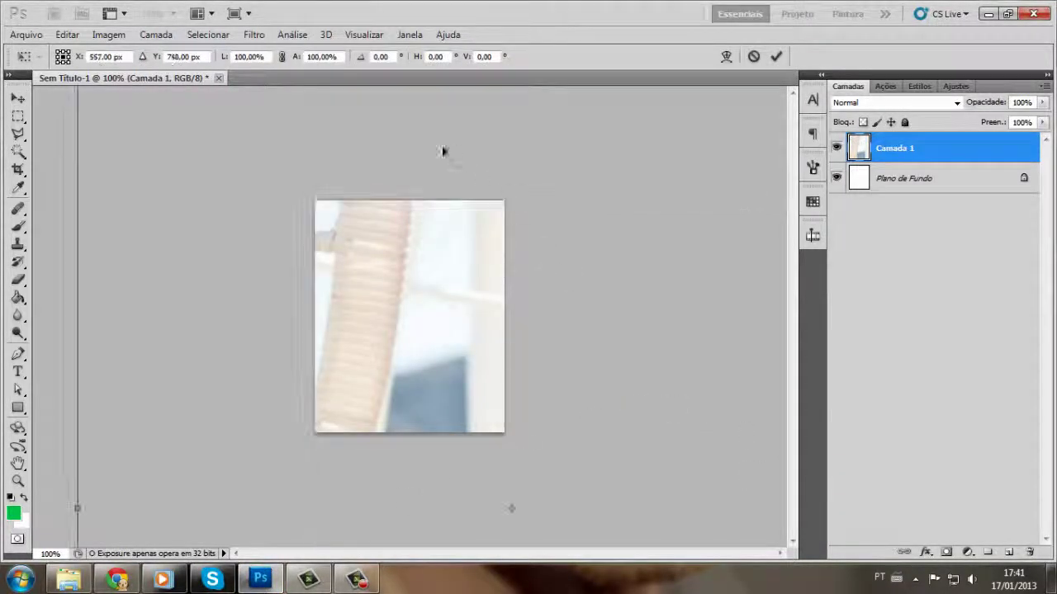
click(248, 56)
text(40)
click(281, 56)
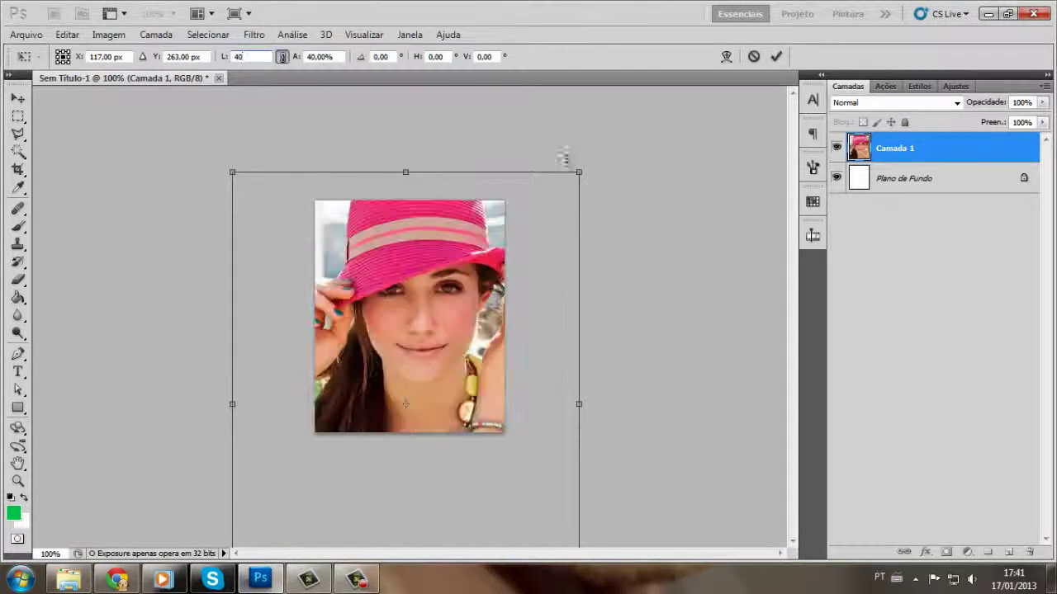
drag(579, 173, 459, 364)
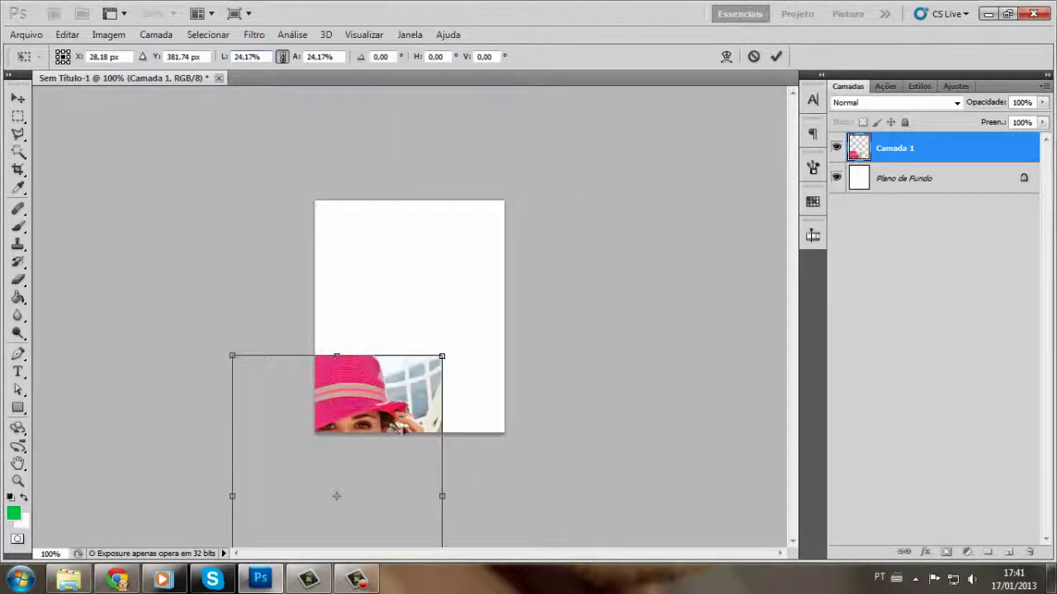
drag(398, 469, 464, 309)
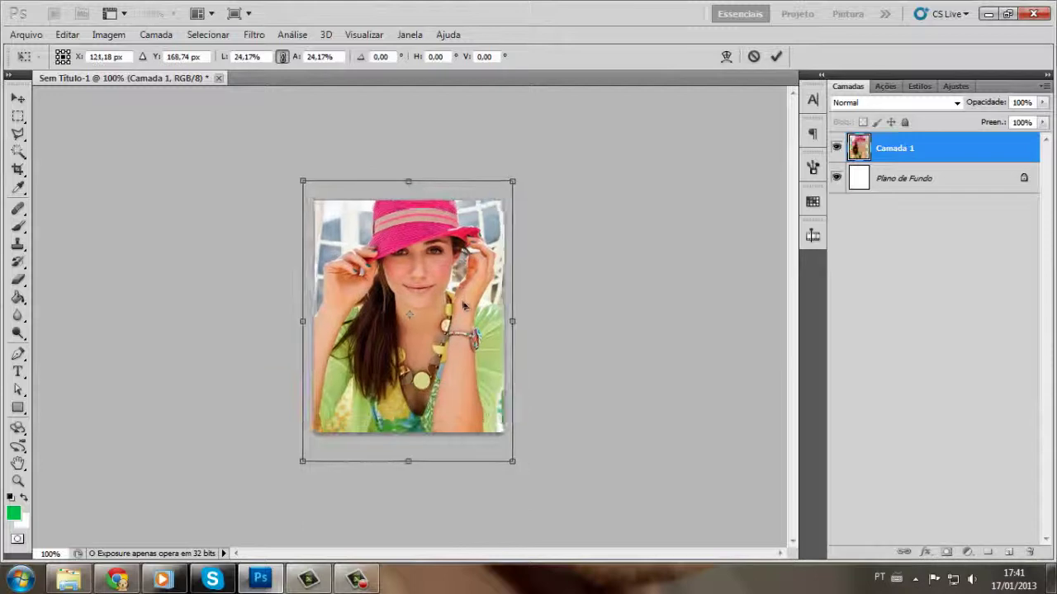
key(Return)
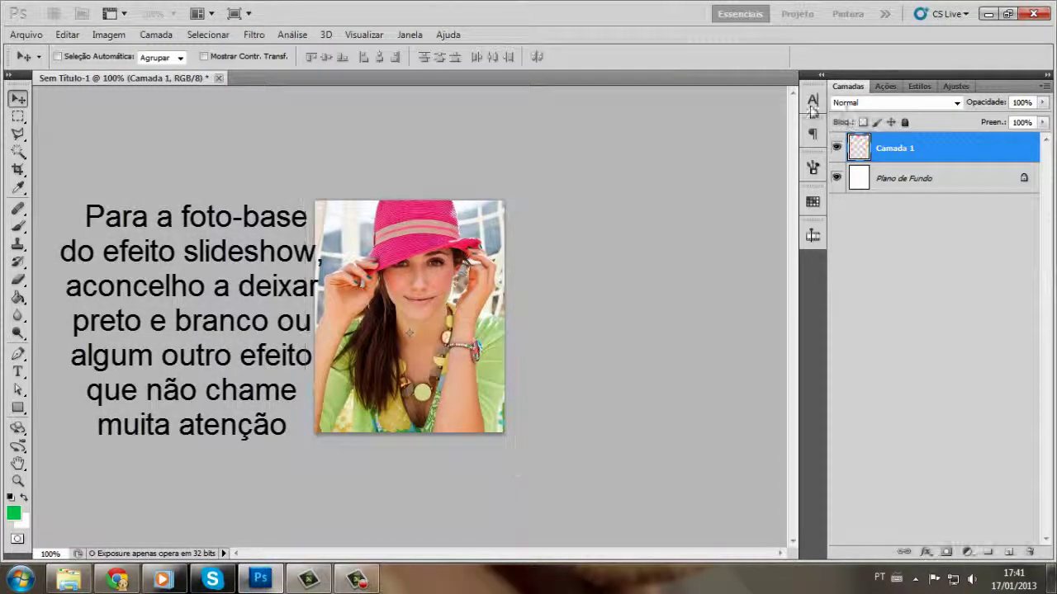
- Add a black-to-white Gradient Map adjustment layer to the photo
click(955, 86)
click(989, 194)
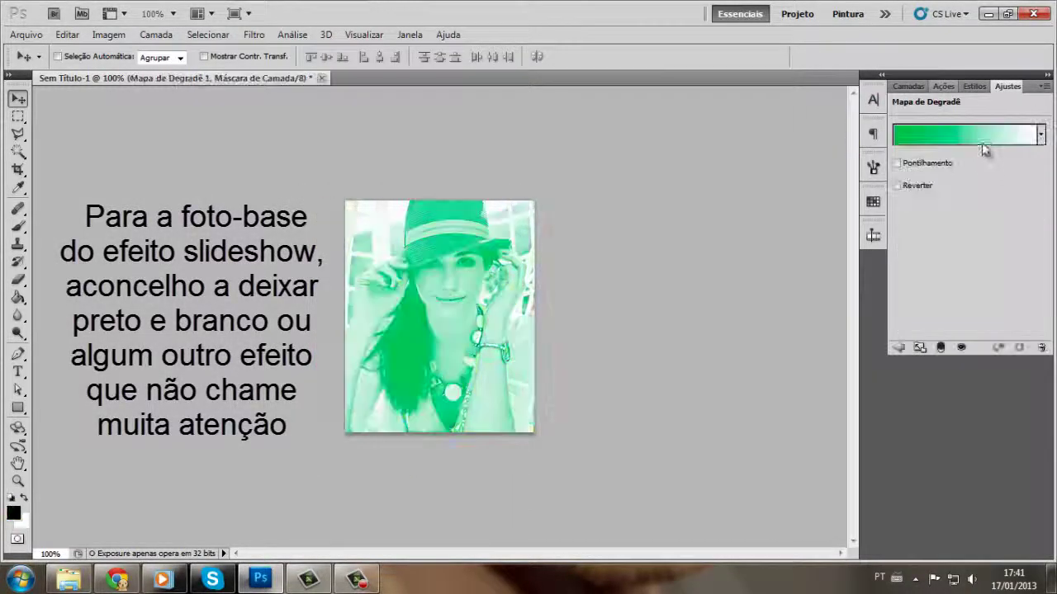
click(966, 134)
click(646, 134)
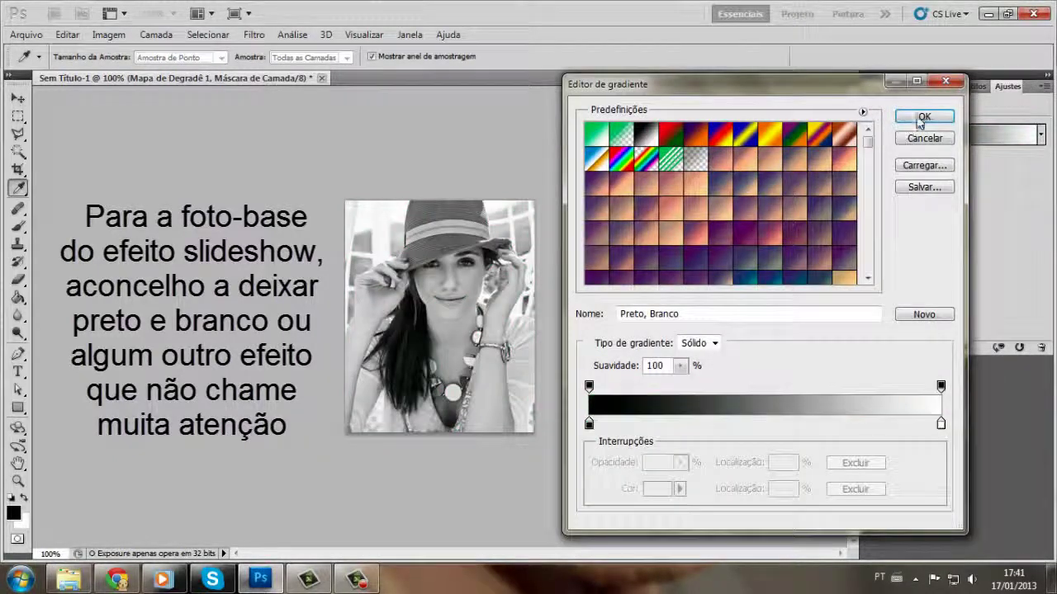
click(925, 113)
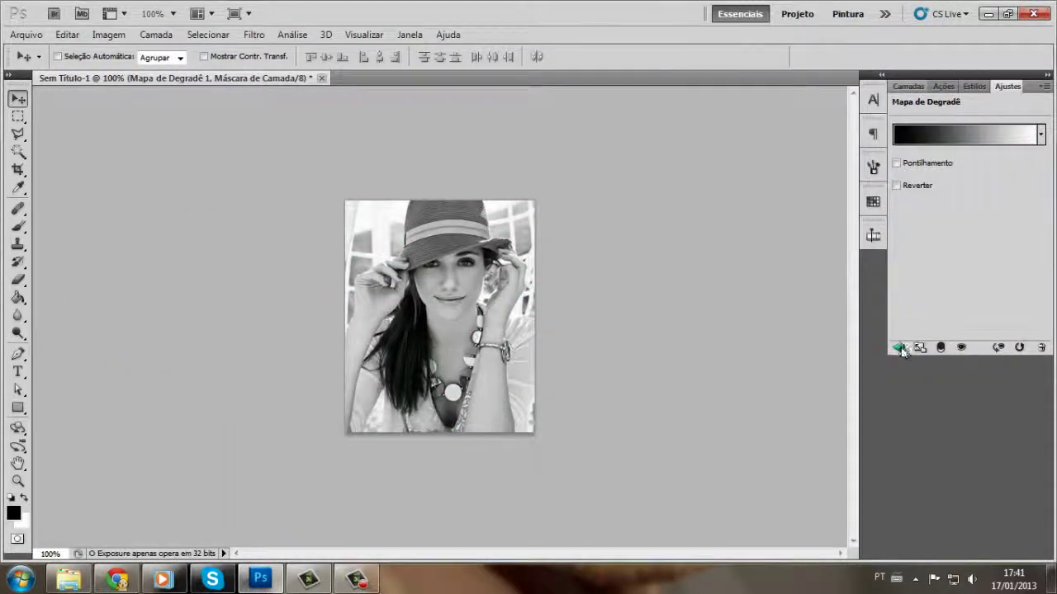
click(900, 347)
- Add an Exposure adjustment with a slightly raised offset and Brightness/Contrast with contrast 32
click(981, 162)
drag(970, 171, 978, 201)
click(898, 349)
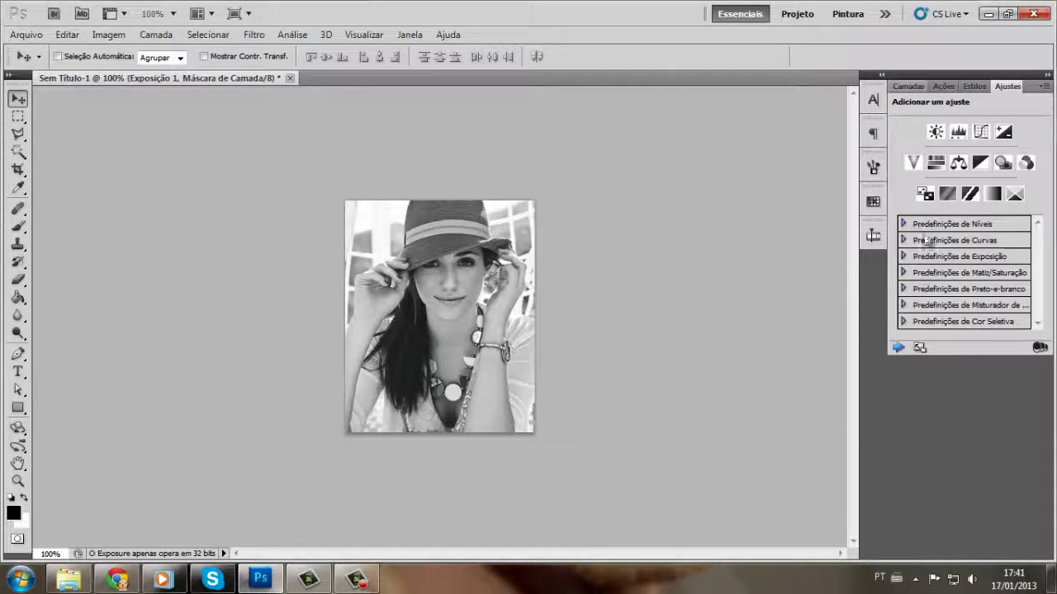
click(938, 134)
mouse_move(980, 170)
mouse_down()
mouse_move(993, 172)
mouse_move(974, 142)
mouse_up()
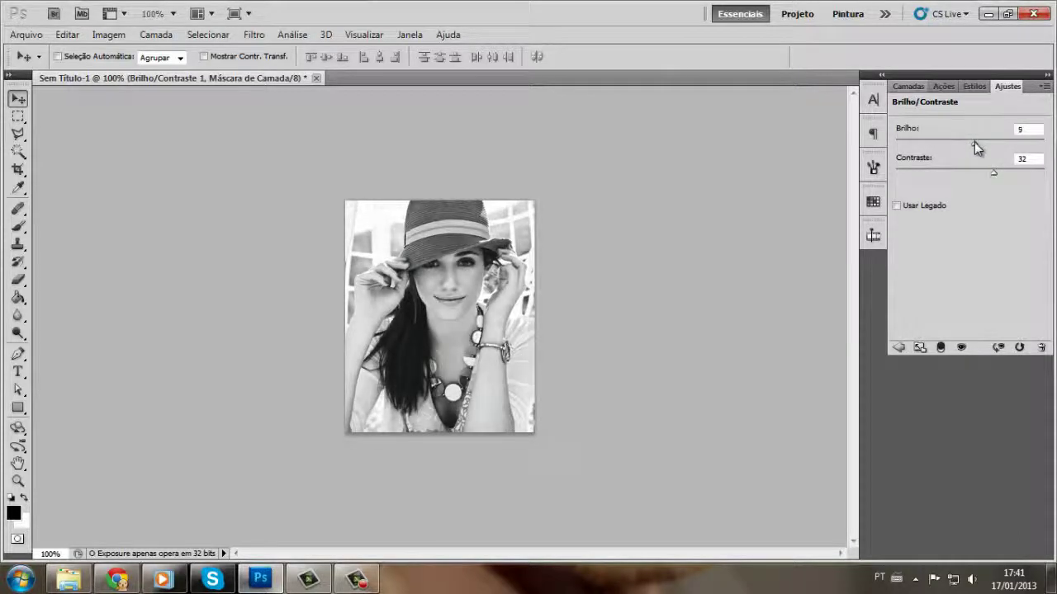
click(898, 348)
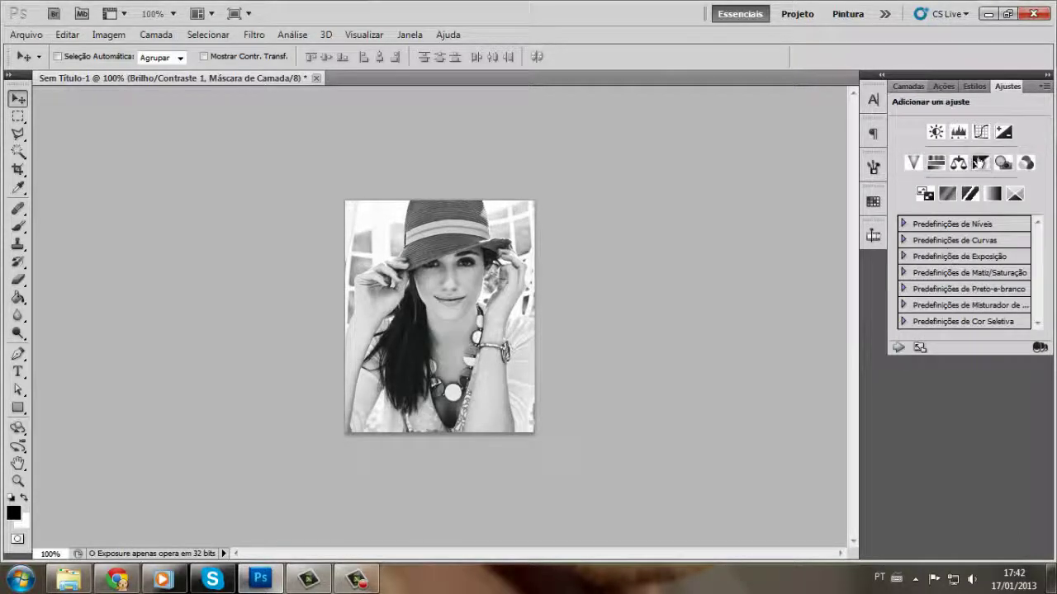
- Add a Black & White adjustment layer with its blend mode set to Luz Direta
click(908, 85)
click(891, 102)
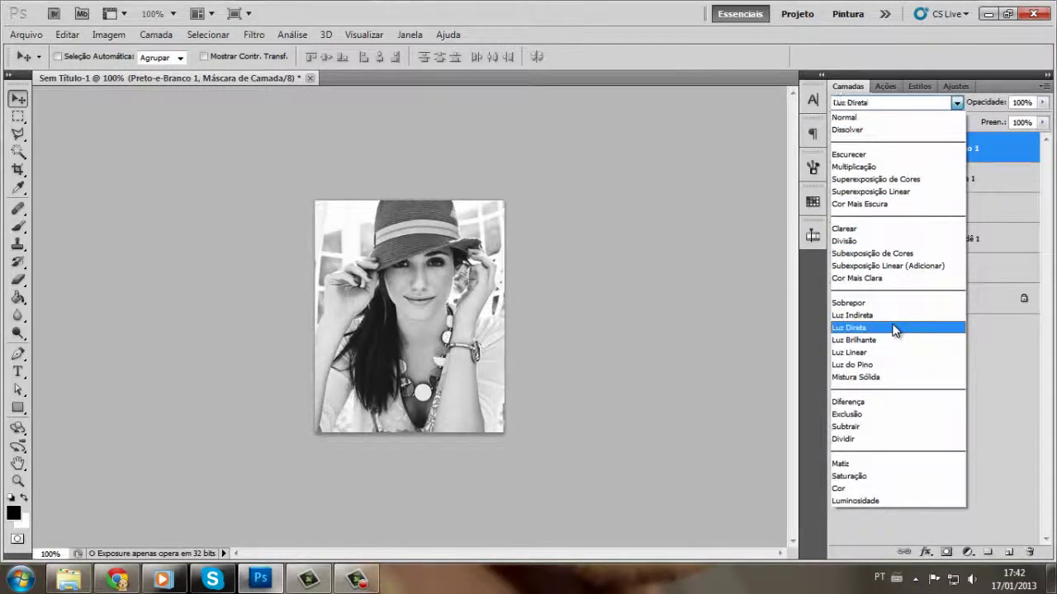
click(895, 329)
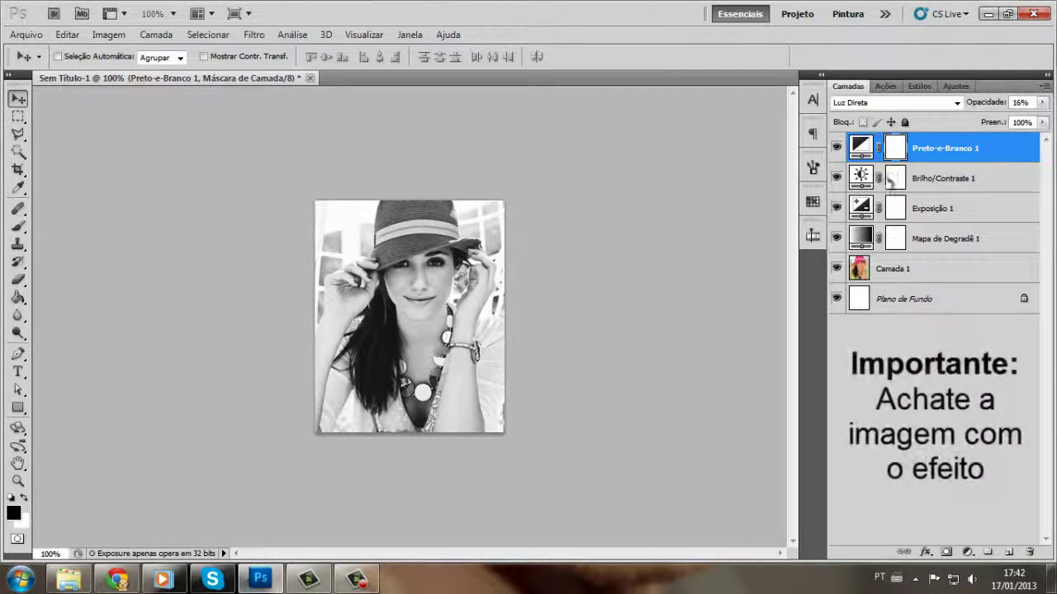
right_click(917, 302)
- Flatten the image and dock the Animation timeline at the bottom in frame mode
click(926, 433)
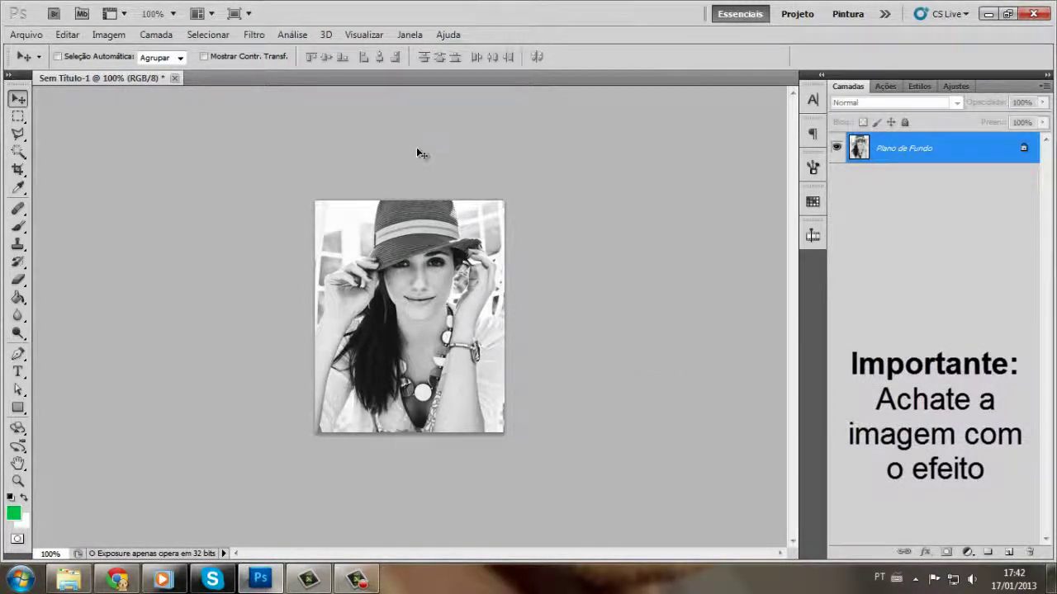
click(406, 37)
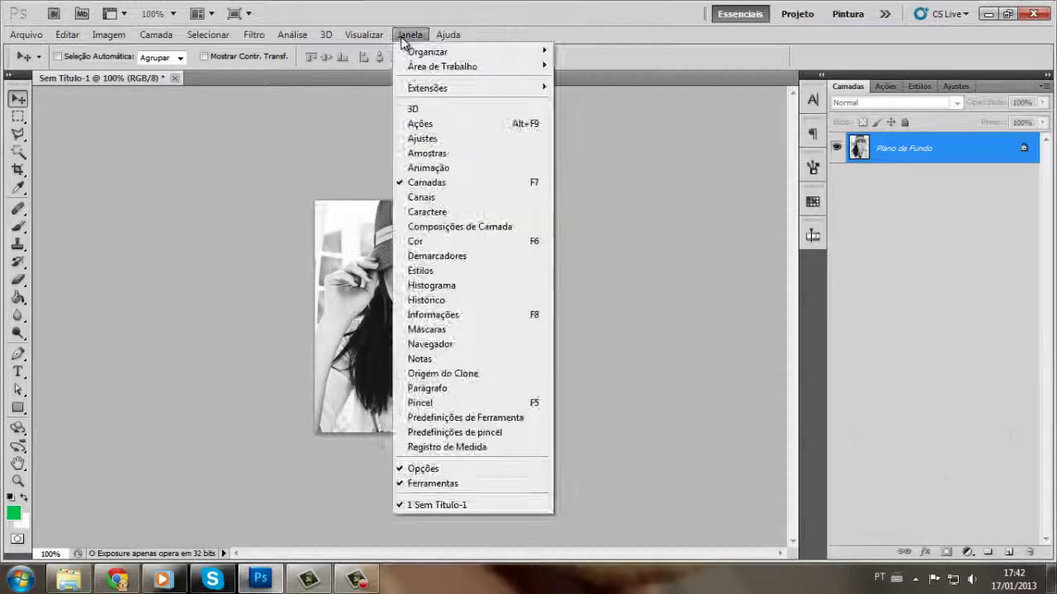
click(461, 172)
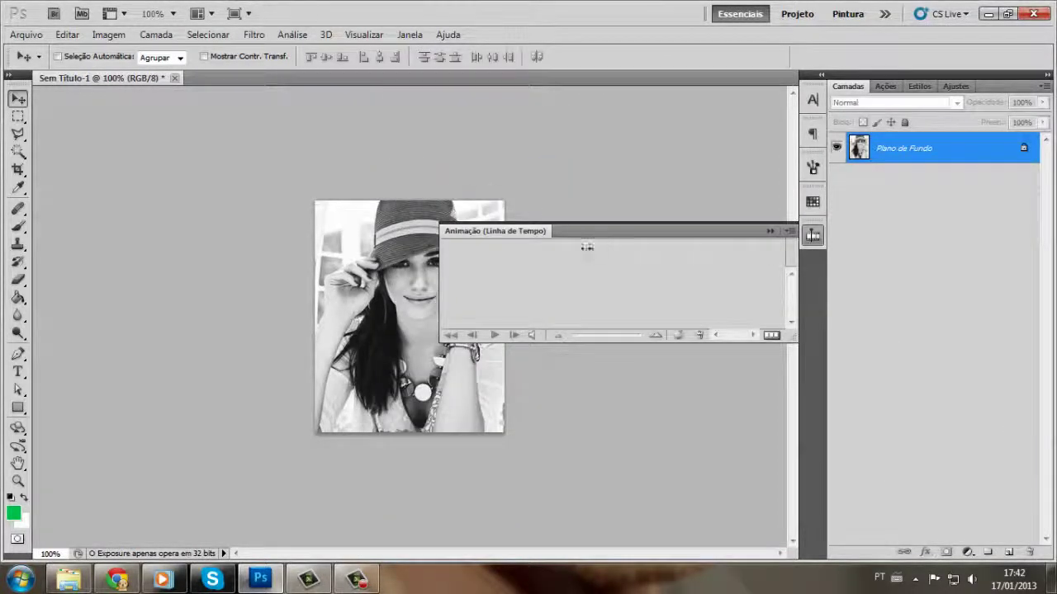
drag(512, 235, 453, 552)
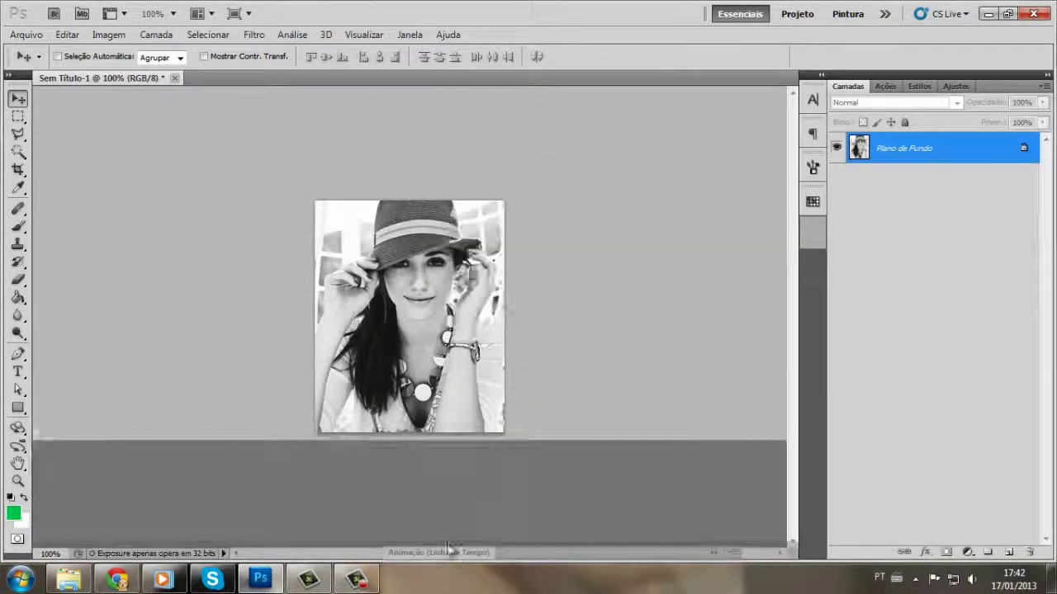
drag(538, 494, 539, 494)
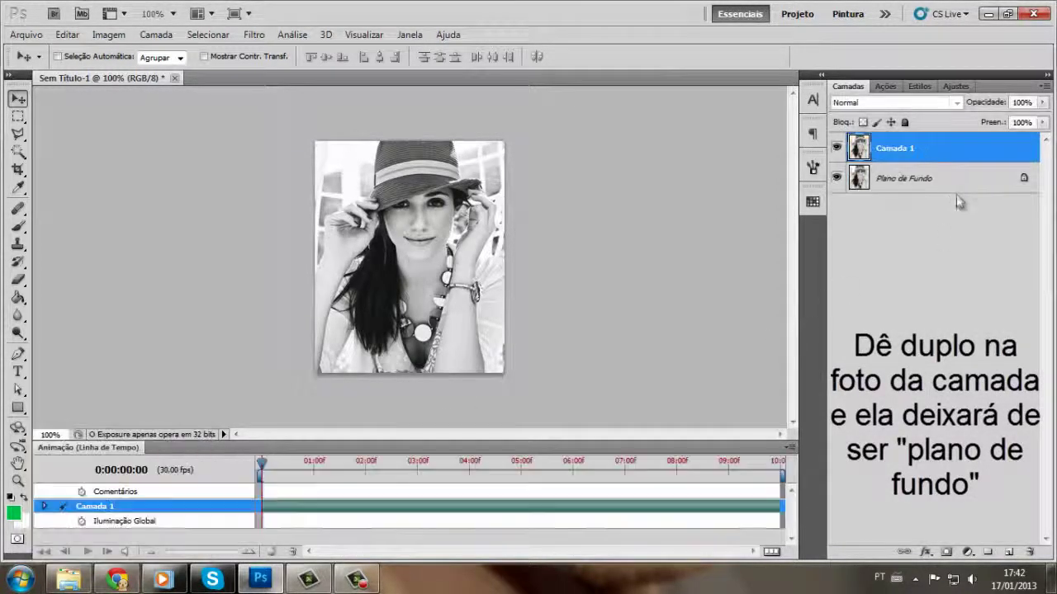
click(770, 552)
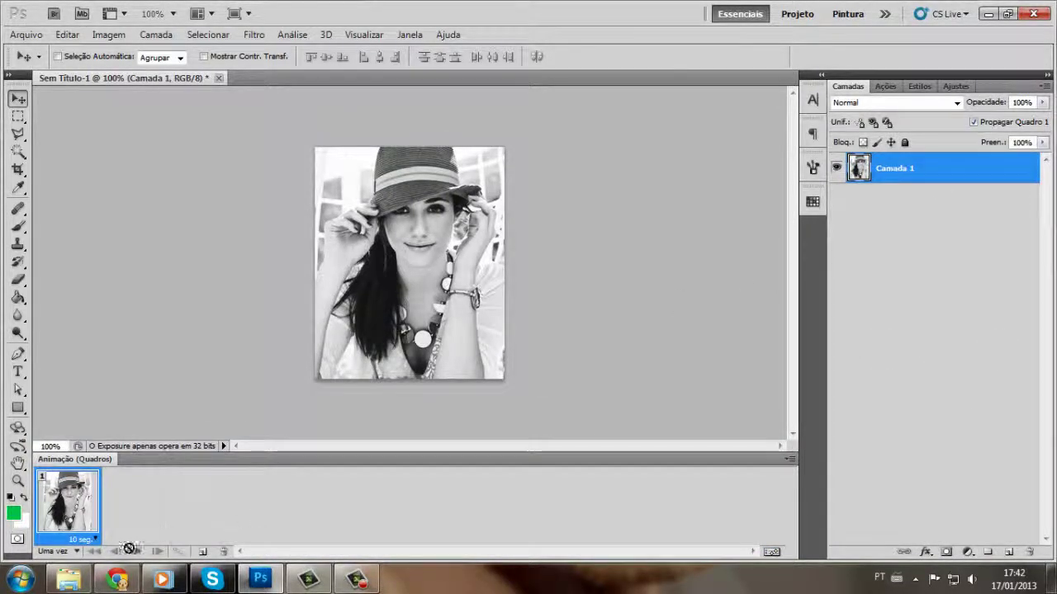
- Copy the orange-umbrella photo from the ImageBam tab and begin a new Photoshop document
click(118, 579)
click(435, 8)
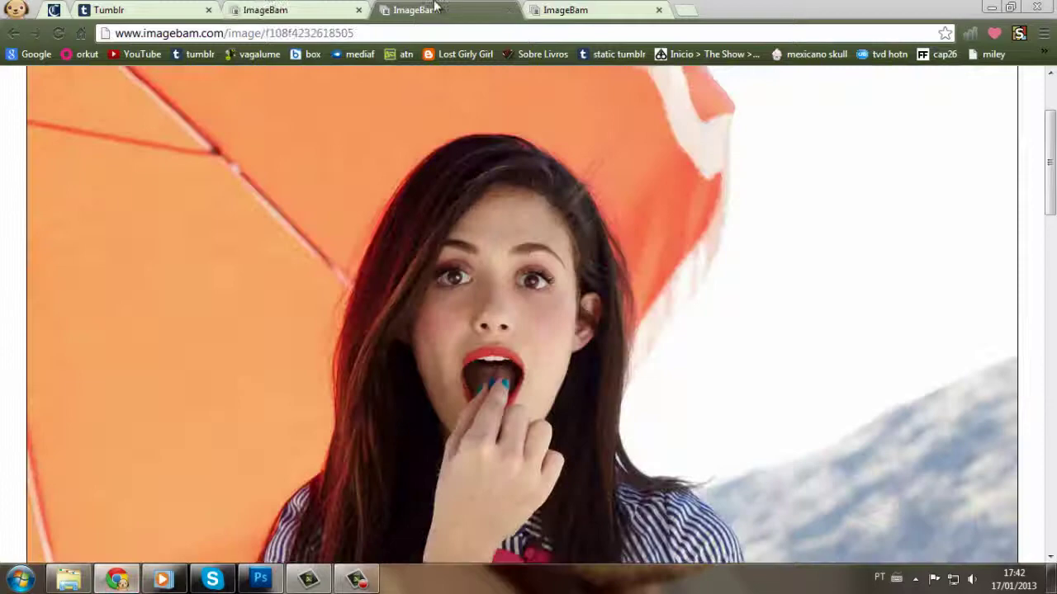
right_click(451, 289)
click(501, 326)
click(264, 577)
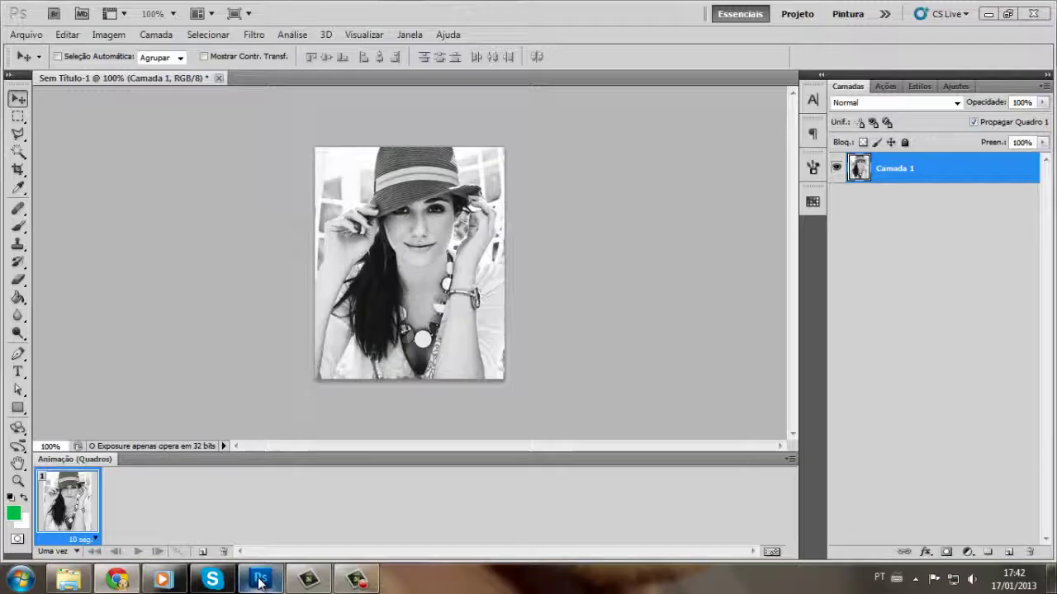
click(25, 35)
click(137, 118)
text(3)
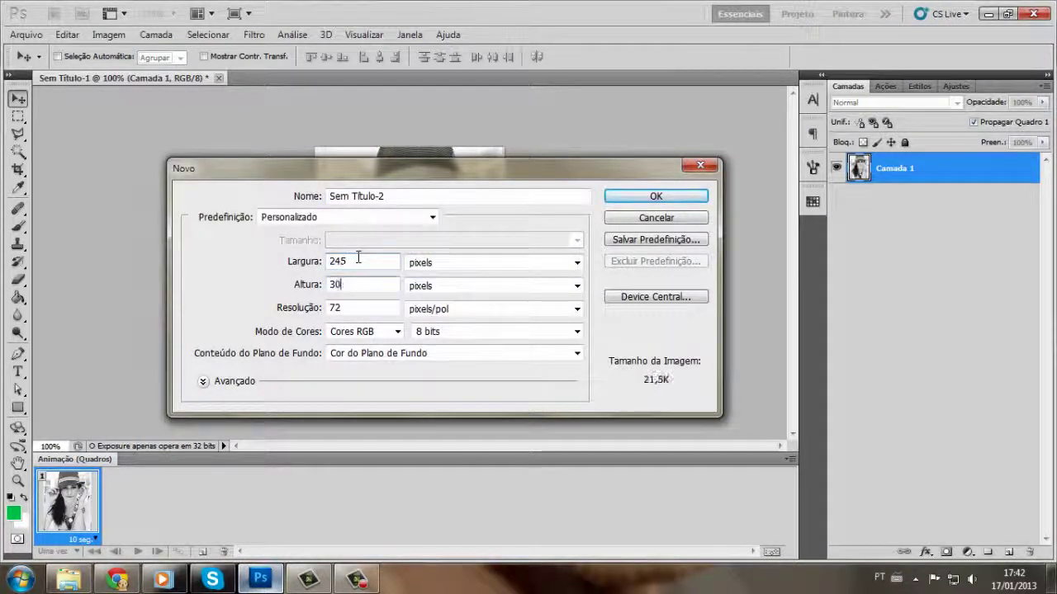
- Create the 245×300 document and paste the umbrella photo, scaled to 22.38% to fill it
text(0)
key(Return)
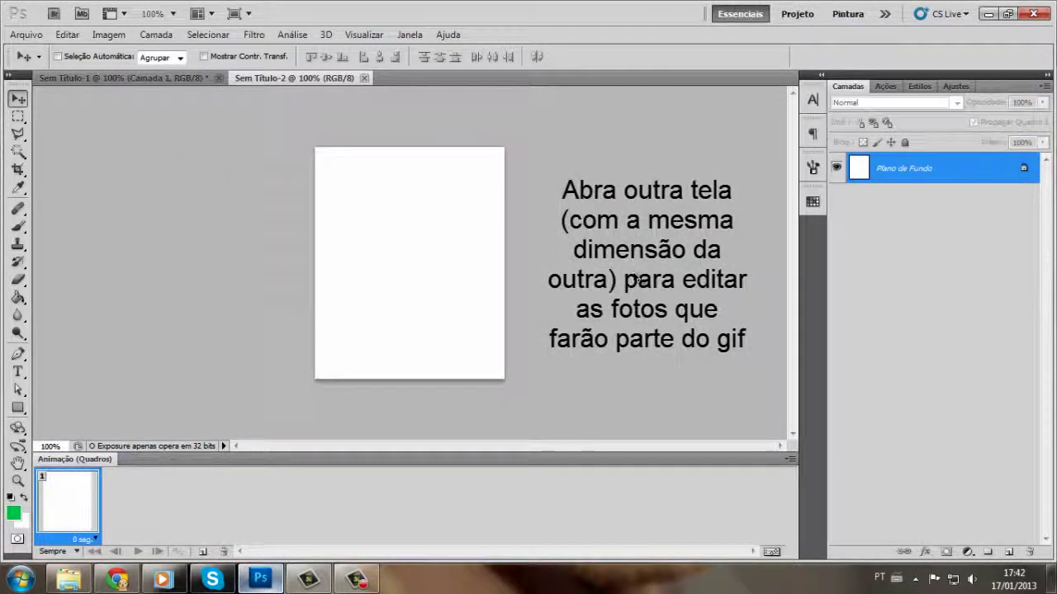
key(ctrl+v)
key(ctrl+t)
mouse_move(349, 176)
mouse_down()
mouse_move(498, 389)
mouse_move(484, 103)
mouse_up()
click(248, 56)
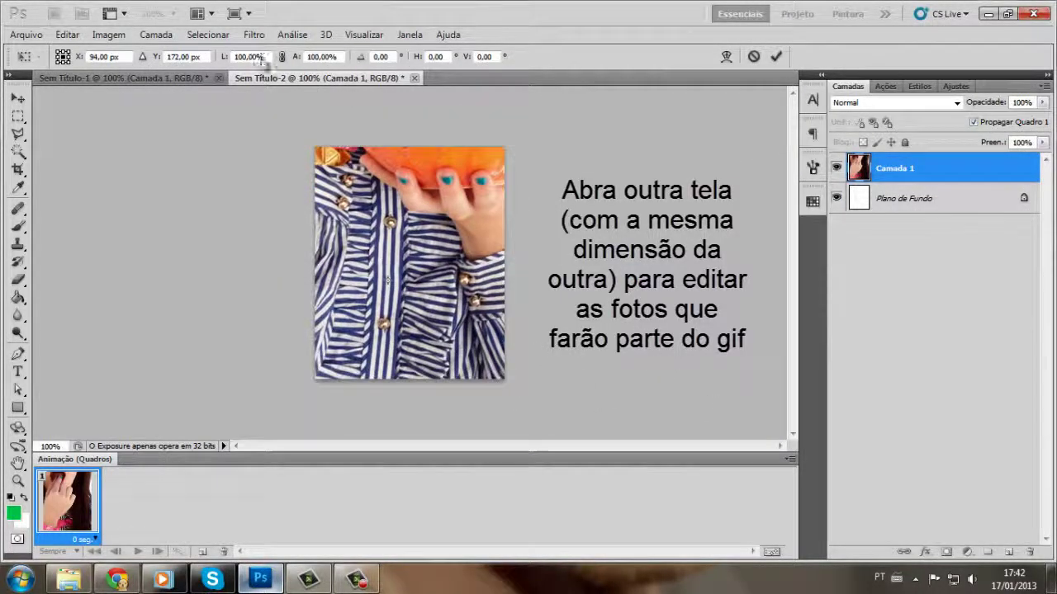
text(40)
key(Return)
drag(198, 120, 267, 271)
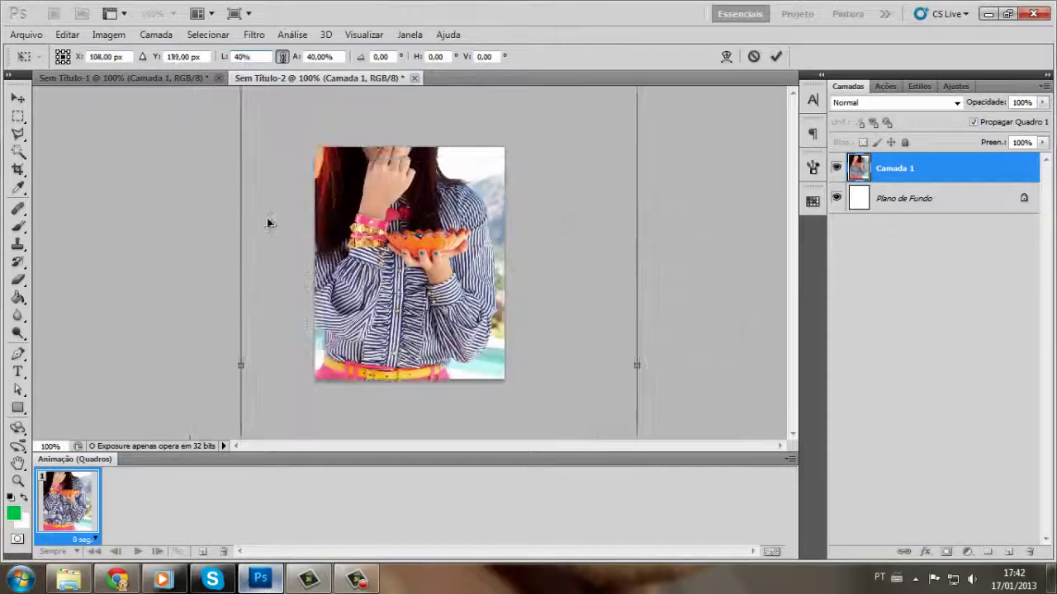
drag(276, 172, 418, 375)
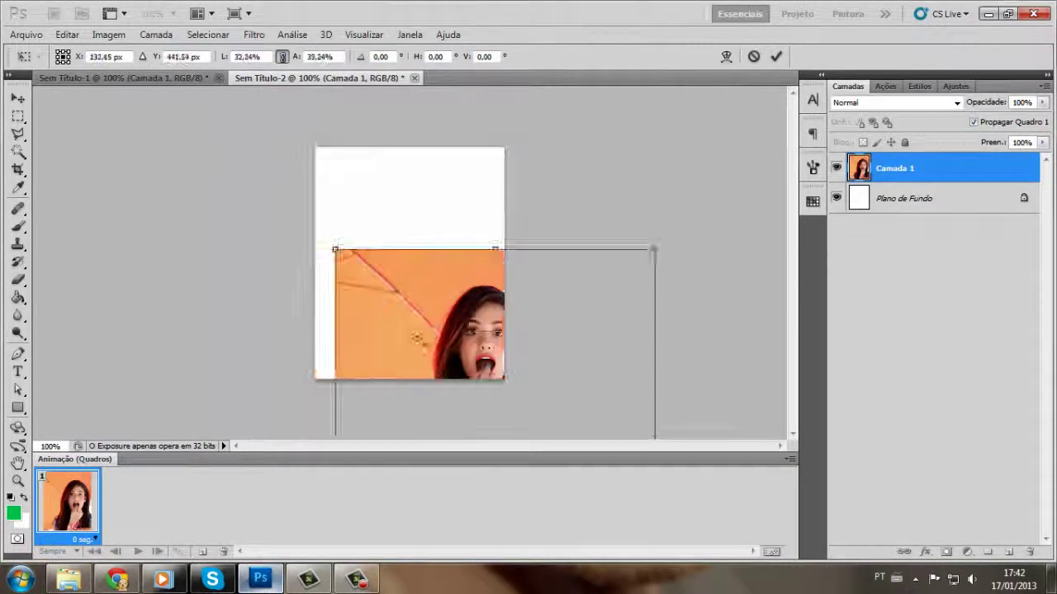
drag(492, 416, 390, 173)
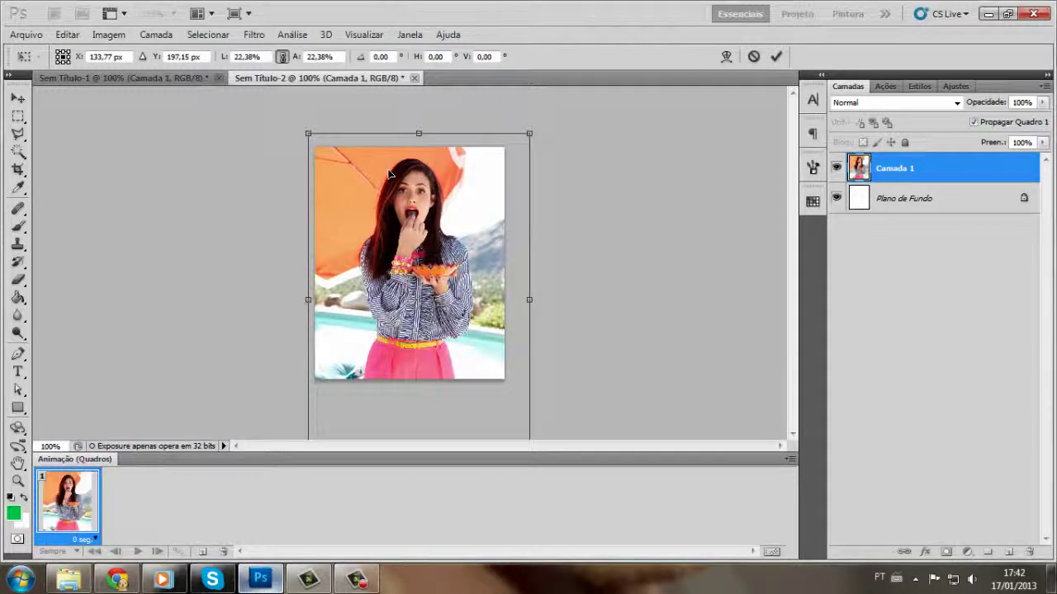
key(Return)
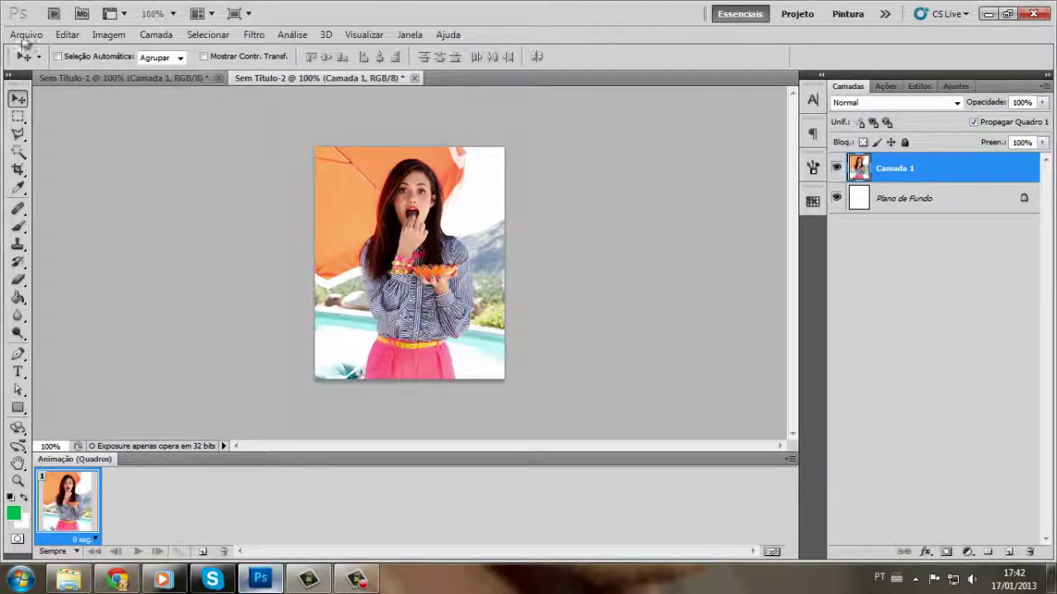
- In the Open dialog, scroll the april08-sept04 folder and select 444 Demi Lovato.psd
click(25, 35)
click(37, 64)
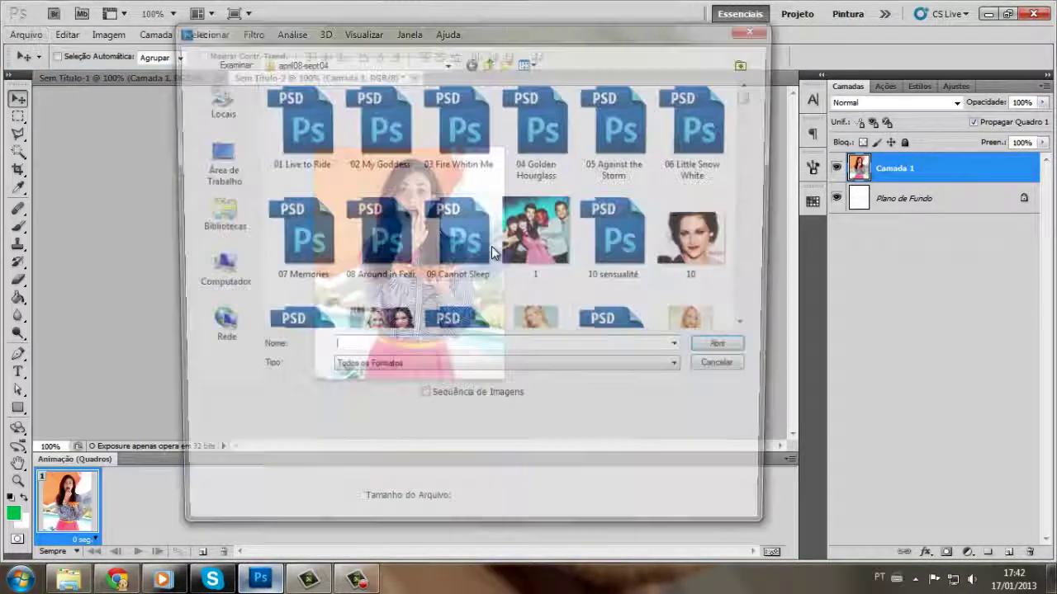
click(492, 246)
text(40)
scroll(491, 246, down, 1)
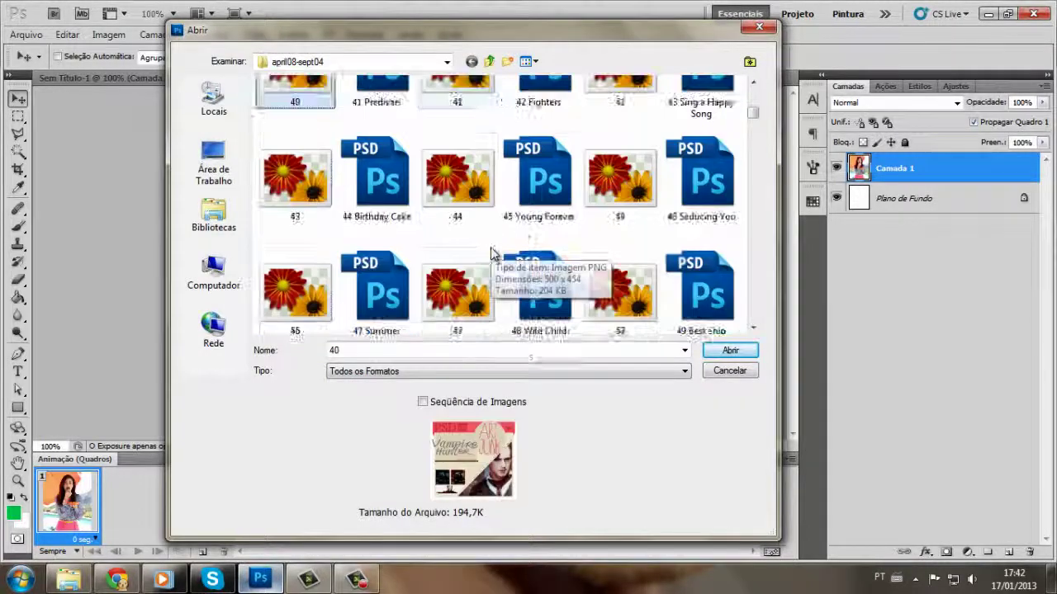
scroll(491, 246, down, 4)
mouse_move(752, 124)
mouse_down()
mouse_move(765, 252)
mouse_move(753, 298)
mouse_up()
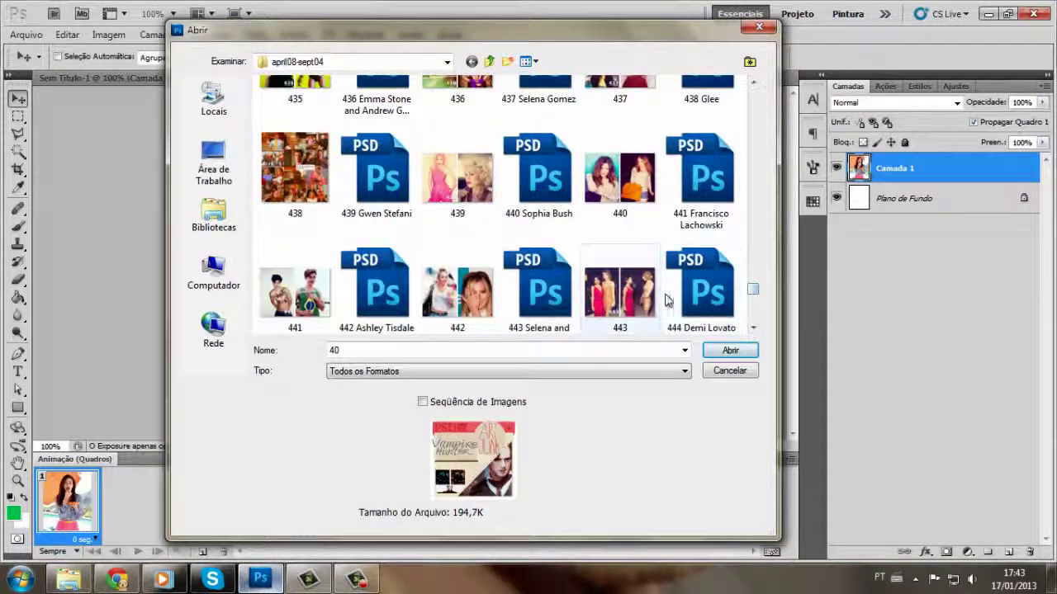
click(715, 299)
- Open 444 Demi Lovato.psd, drag its 444 artjunkpsds group into Sem Título-2, then close it
double_click(715, 299)
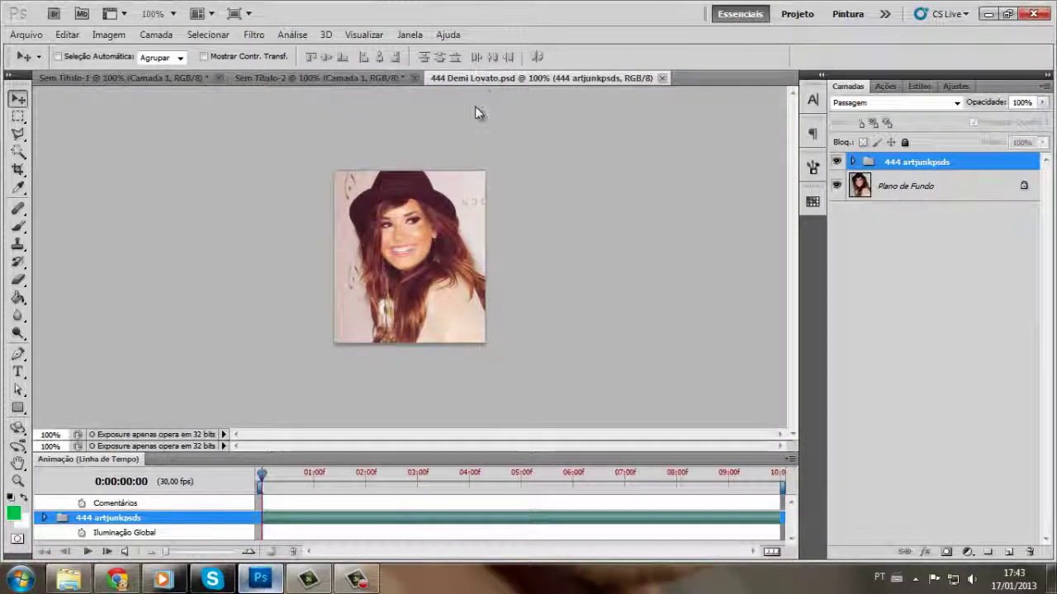
drag(474, 78, 467, 92)
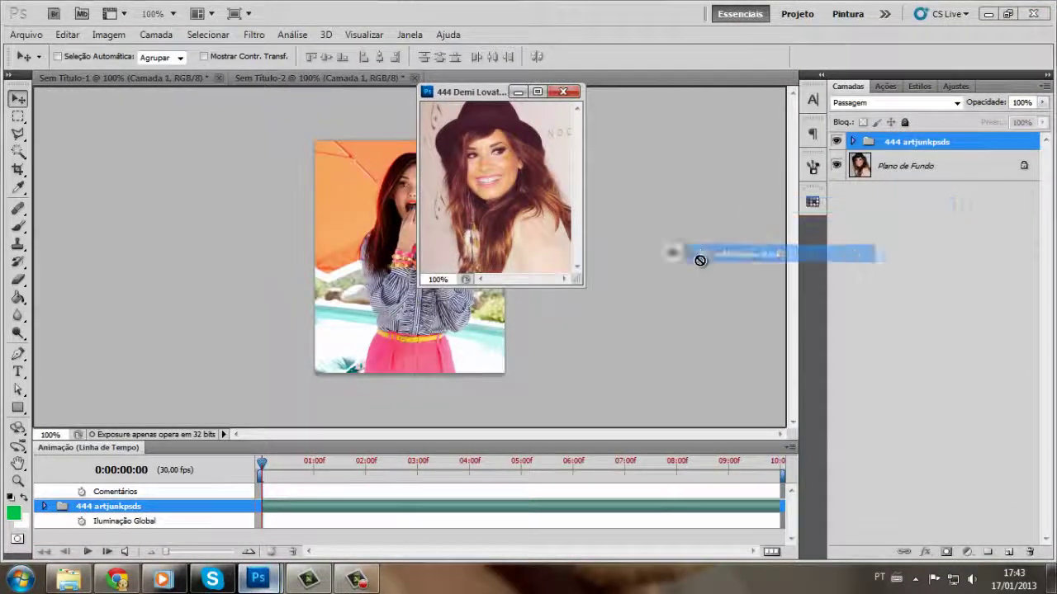
drag(887, 143, 698, 256)
click(562, 91)
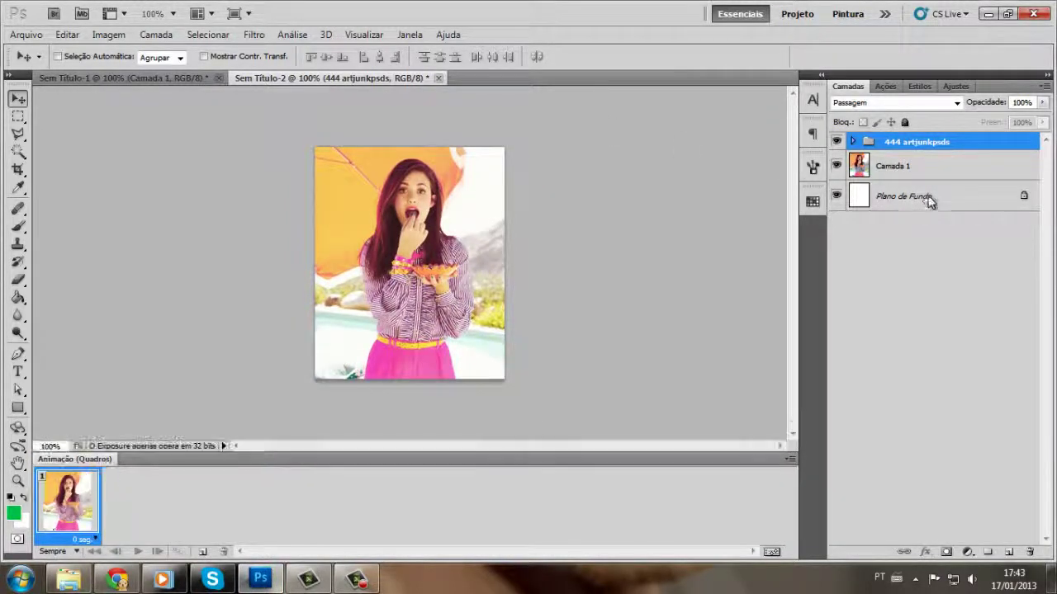
- Apply Smart Sharpen (Aplicação Inteligente de Nitidez) to the Camada 1 photo layer
click(892, 186)
click(253, 34)
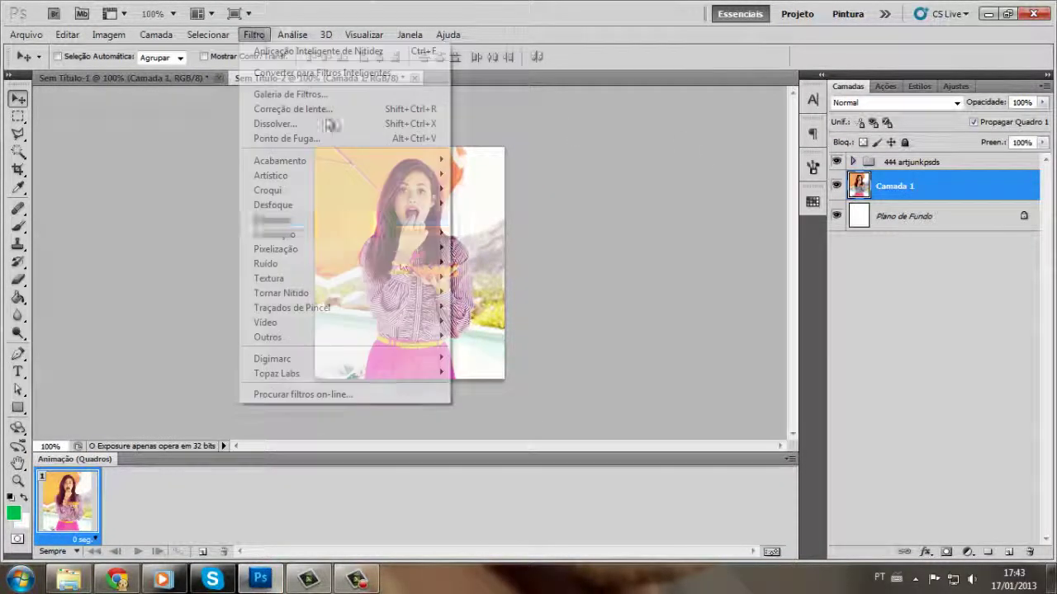
click(478, 293)
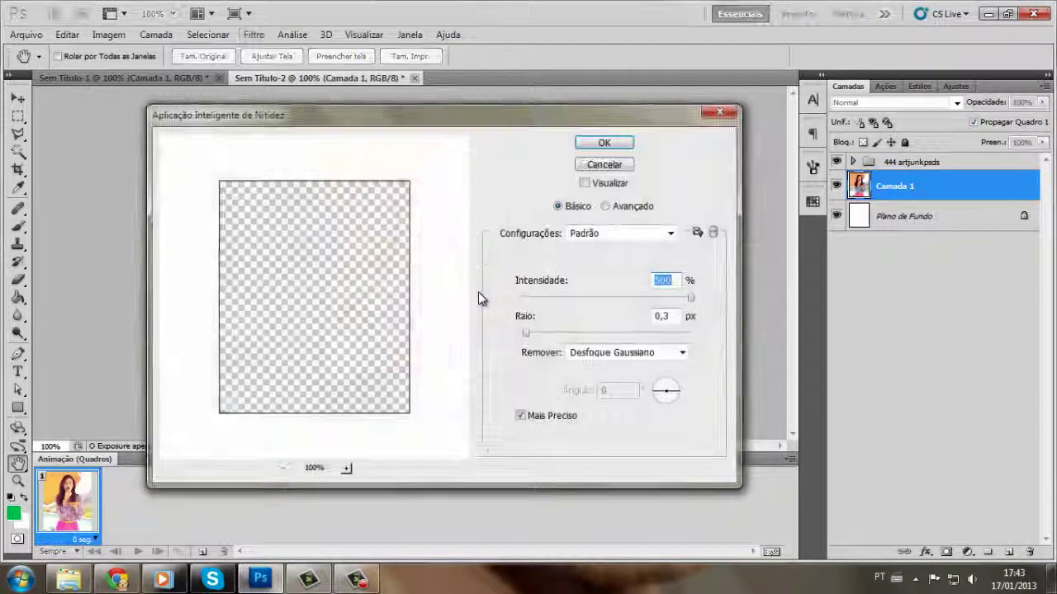
key(Return)
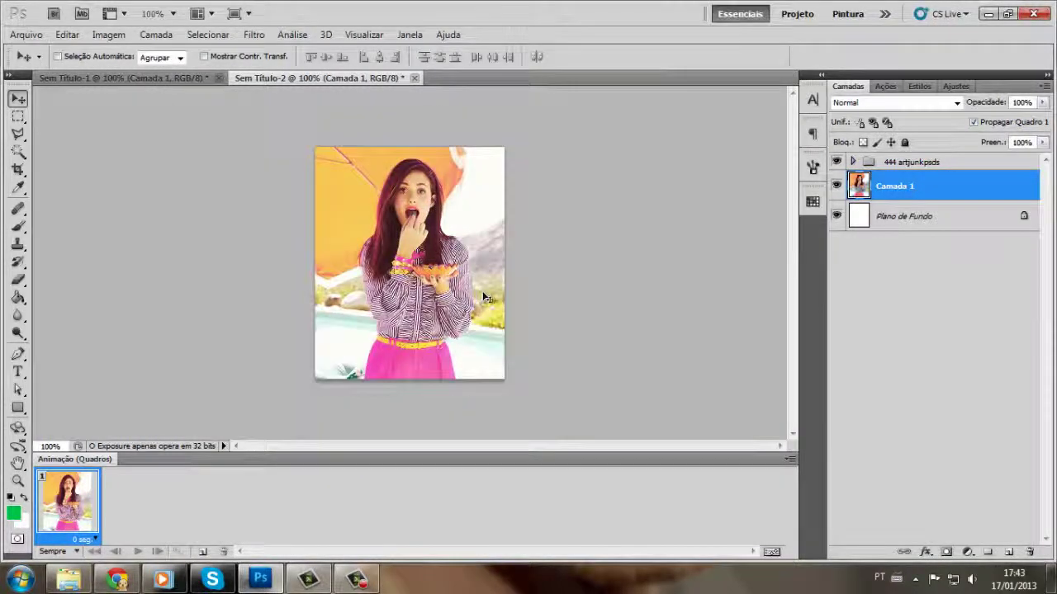
- Duplicate Camada 1 and give the copy a 0.9 px Gaussian blur
key(ctrl+j)
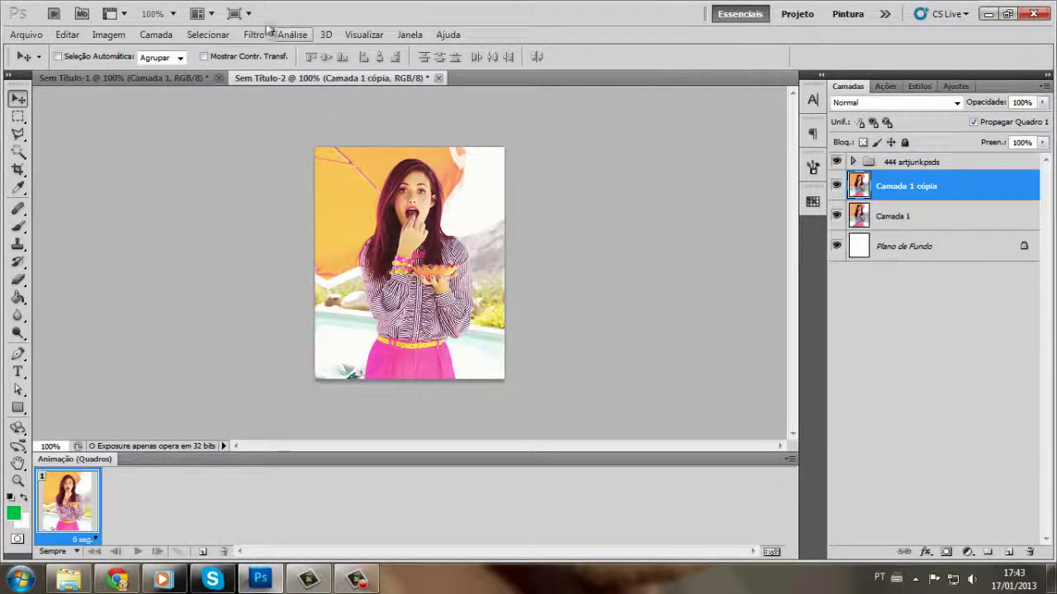
click(256, 33)
mouse_move(273, 205)
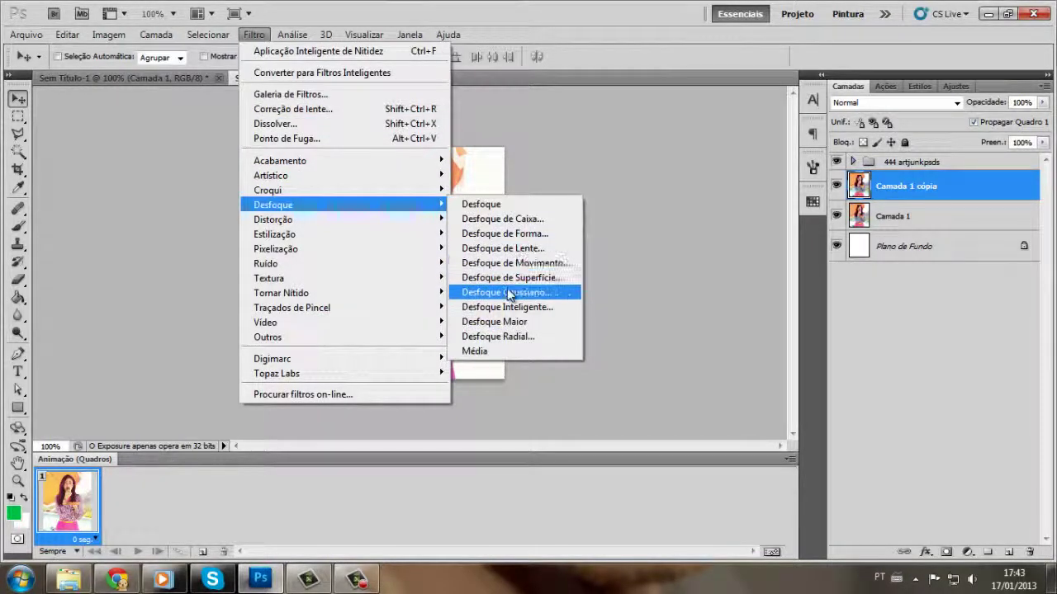
click(509, 293)
text(0,9)
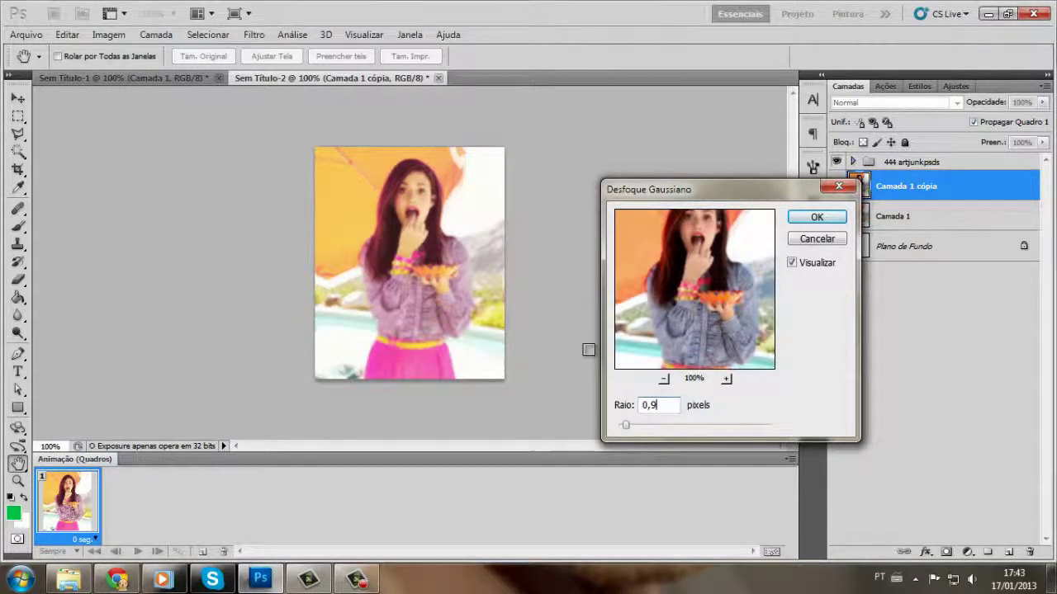
key(Return)
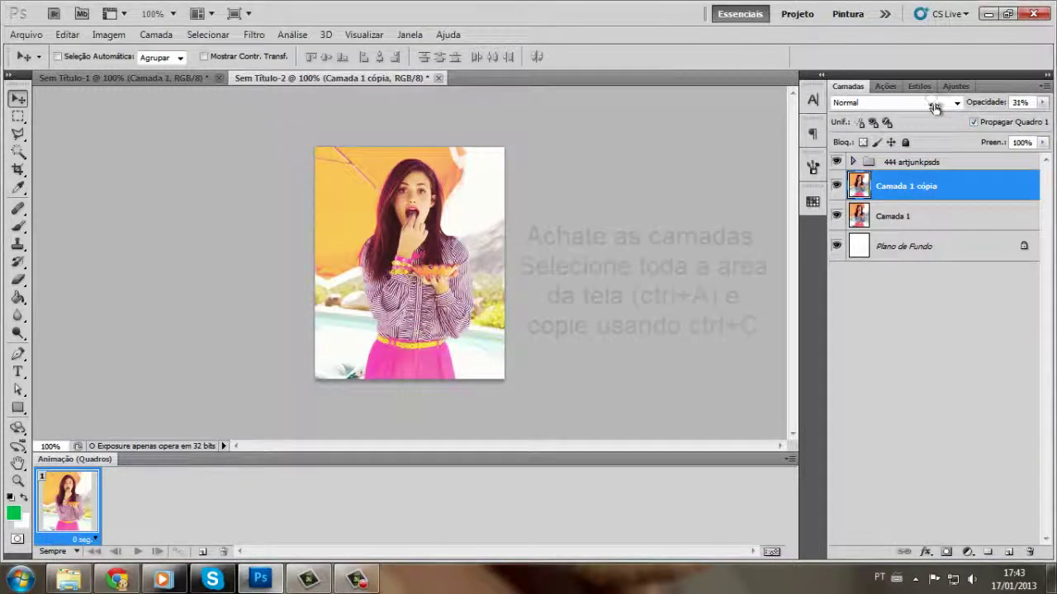
- Flatten the coloured umbrella image and drag it into Sem Título-1 as Camada 2
right_click(916, 245)
click(898, 374)
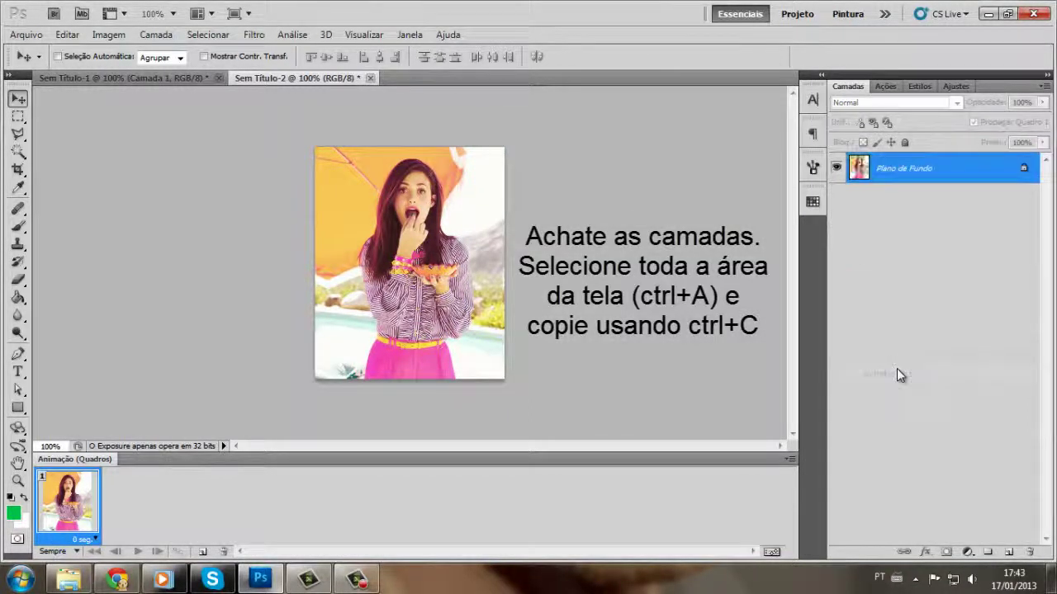
key(ctrl+a)
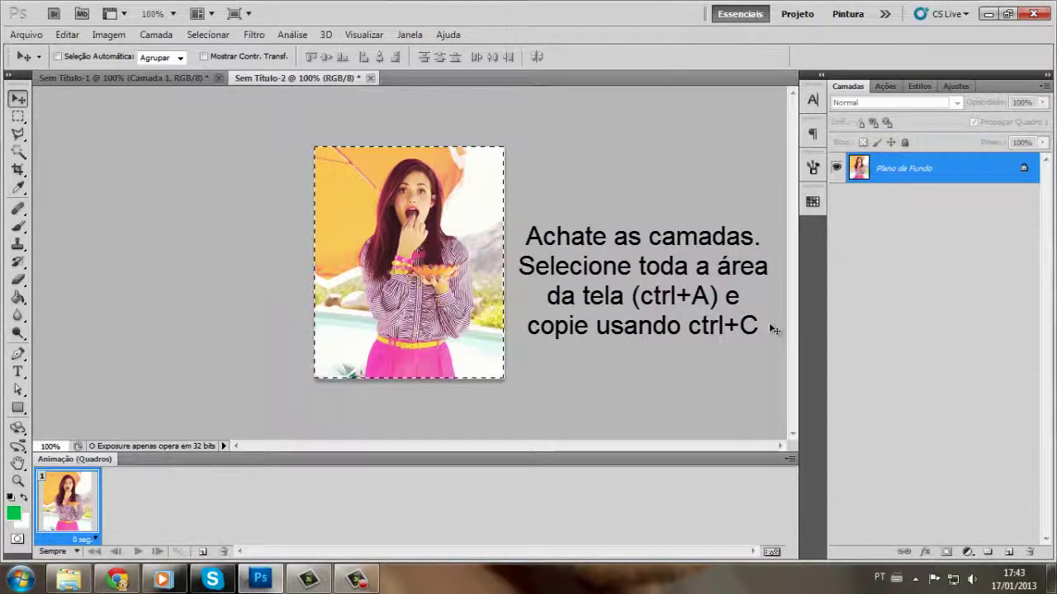
click(151, 75)
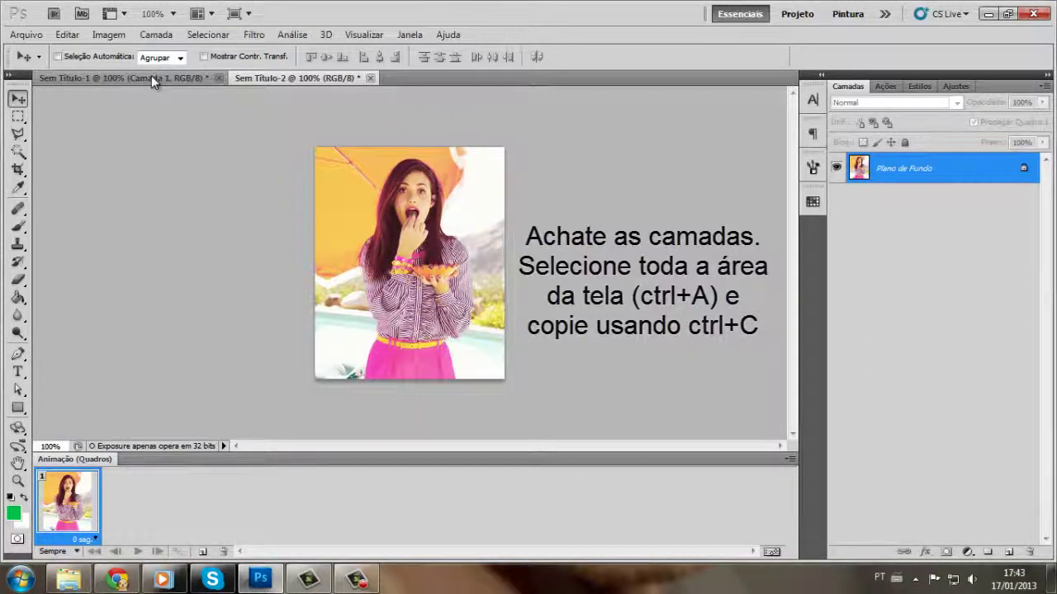
drag(653, 213, 679, 212)
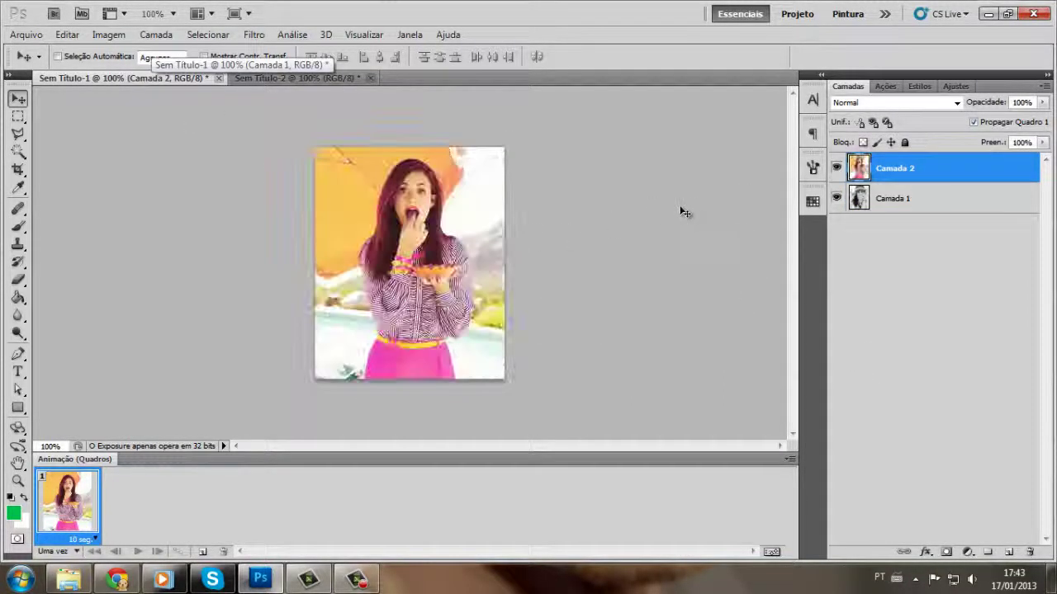
- Copy the red-sunglasses photo from ImageBam and return to Photoshop
click(116, 580)
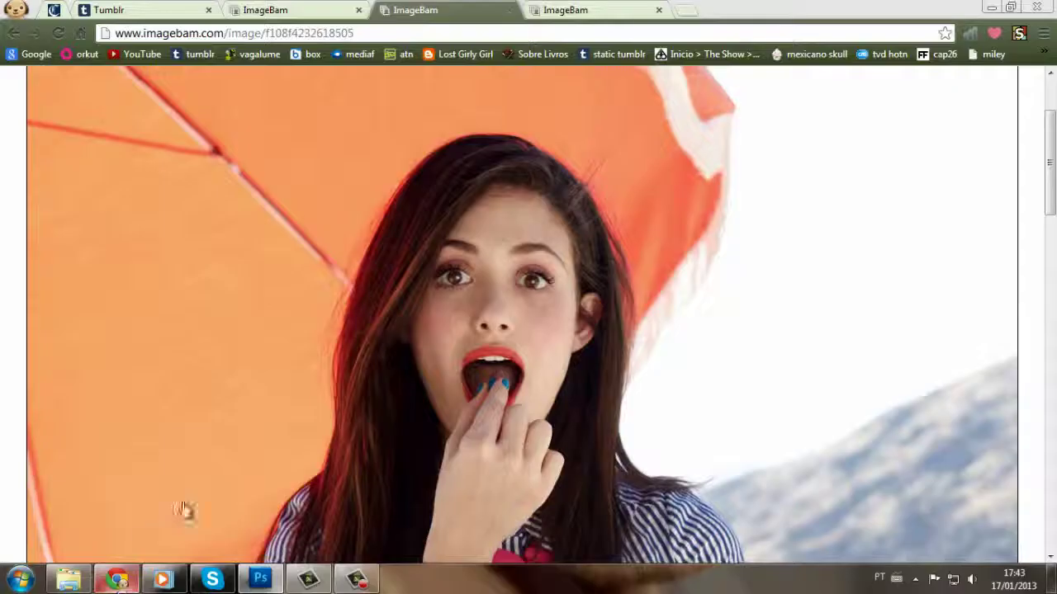
click(577, 10)
right_click(396, 206)
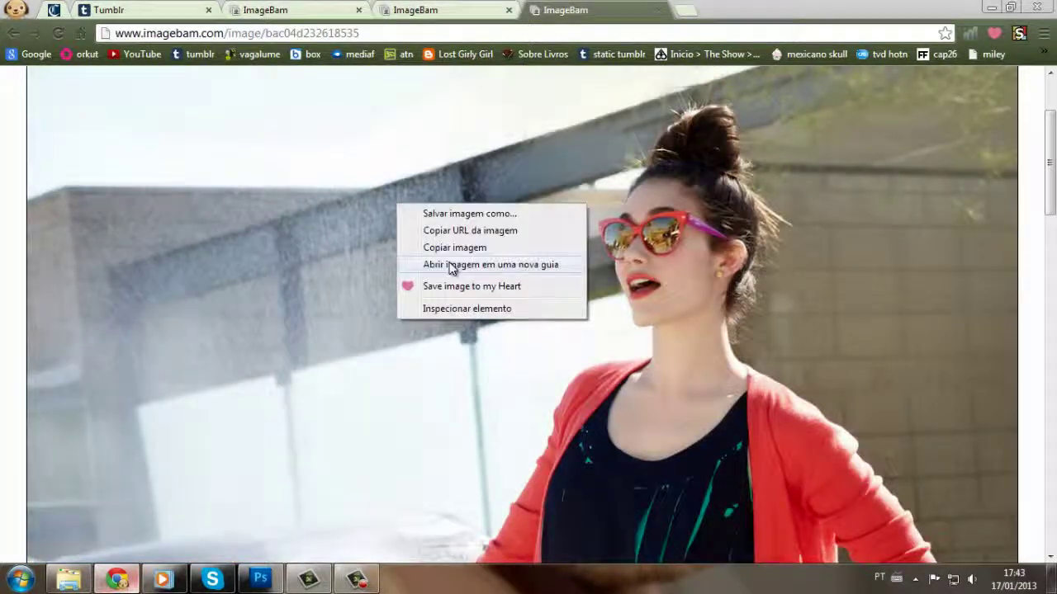
click(450, 246)
click(258, 579)
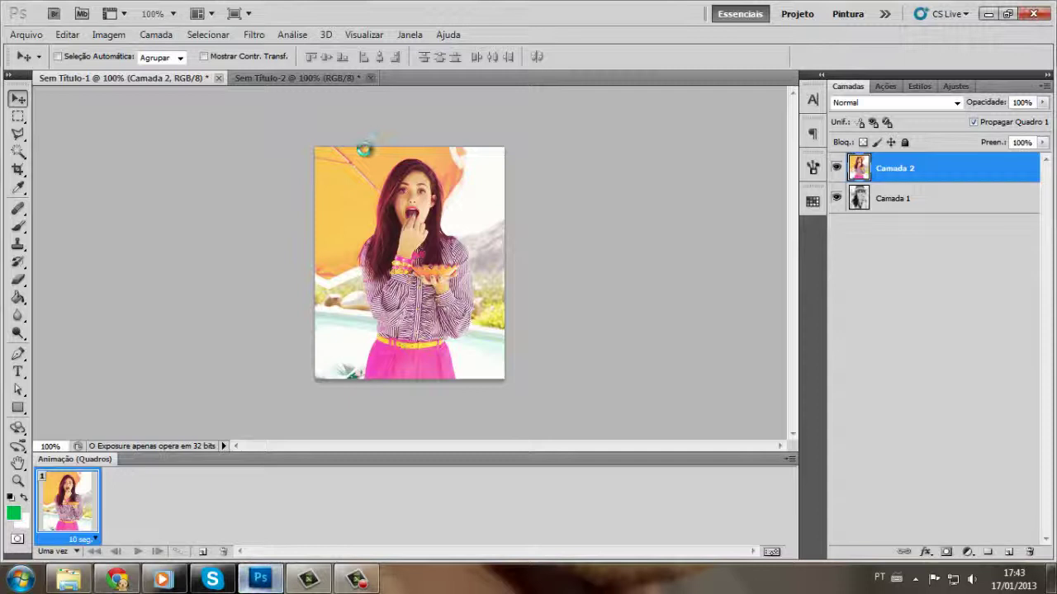
- Paste the sunglasses photo into Sem Título-2 and reposition it with Free Transform
click(331, 77)
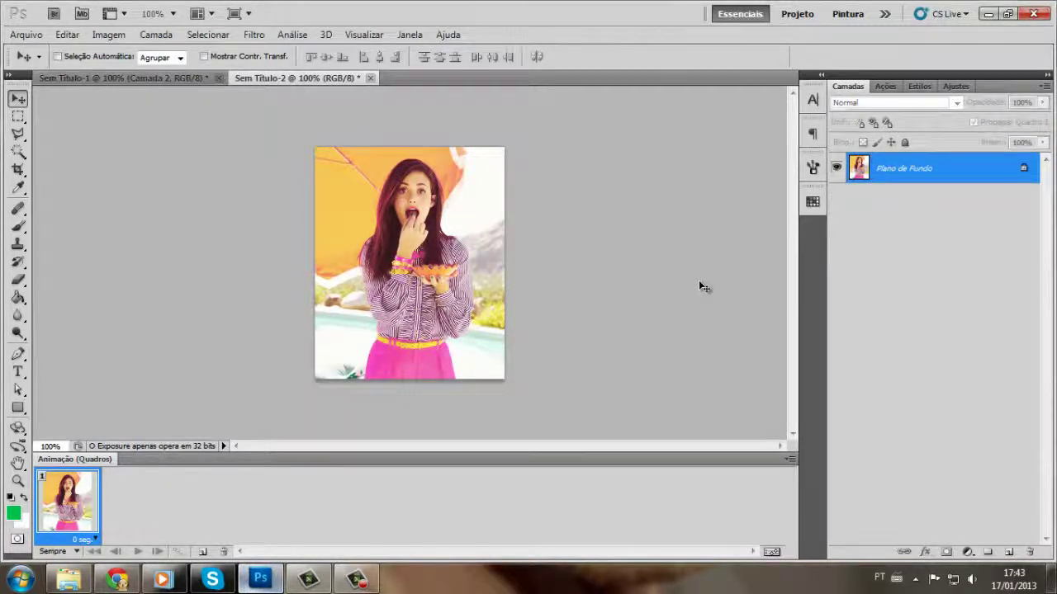
key(ctrl+a)
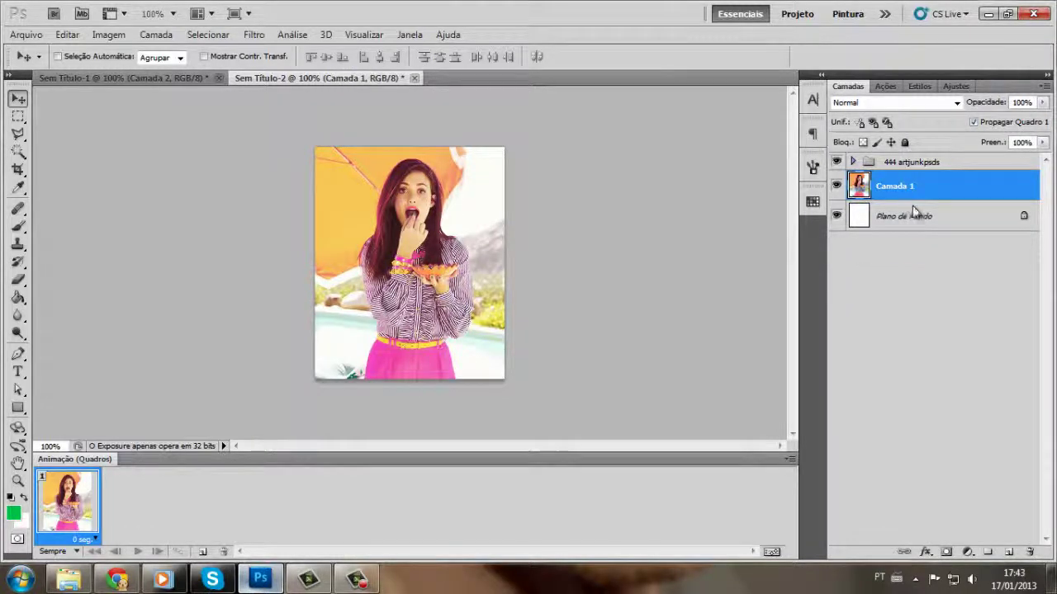
key(ctrl+v)
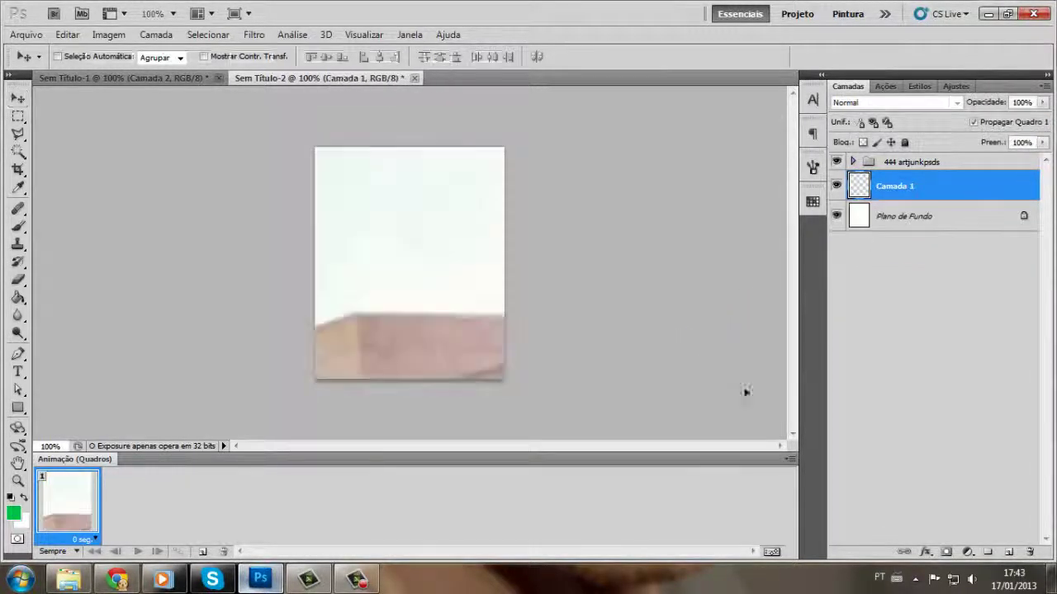
key(ctrl+t)
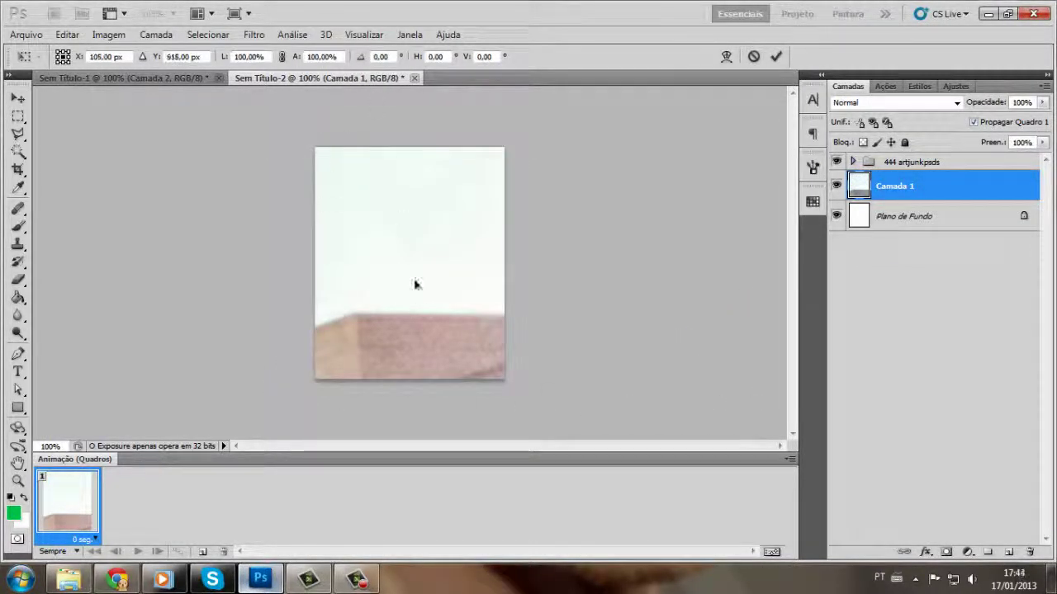
drag(415, 283, 281, 83)
drag(488, 415, 507, 116)
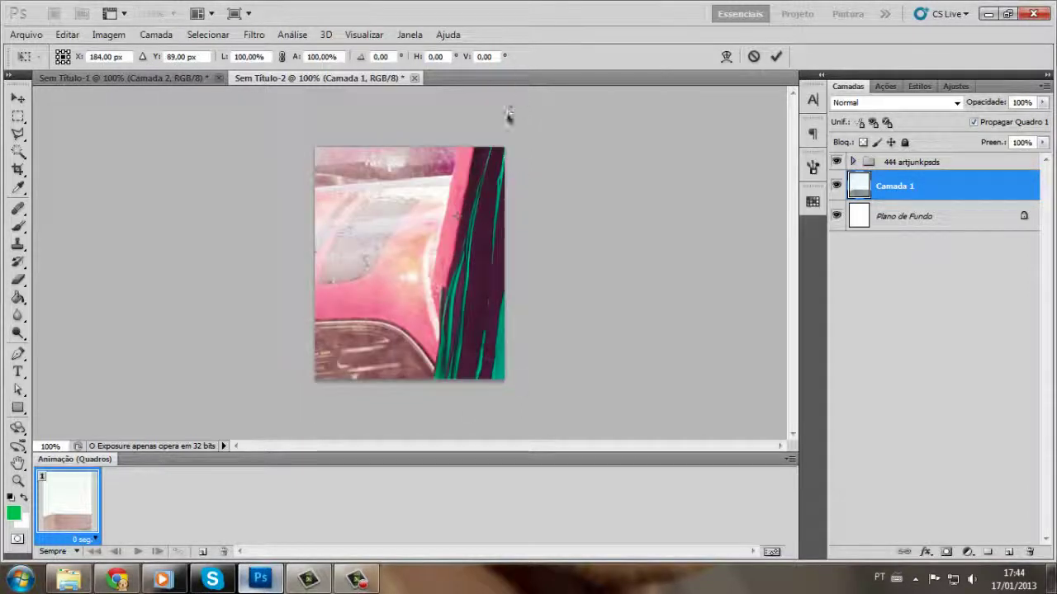
drag(506, 78, 498, 241)
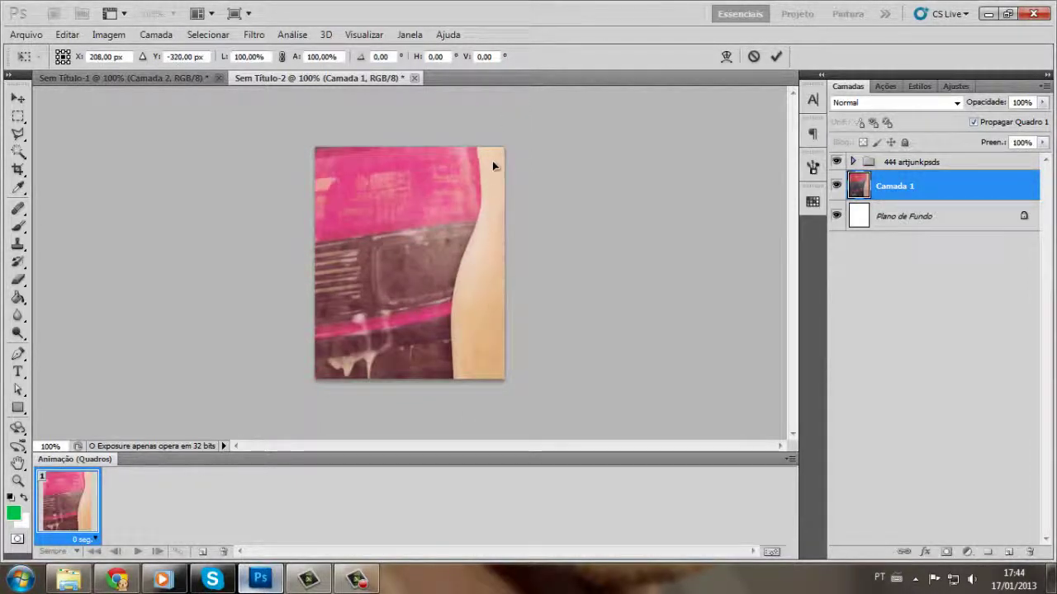
drag(489, 145, 443, 384)
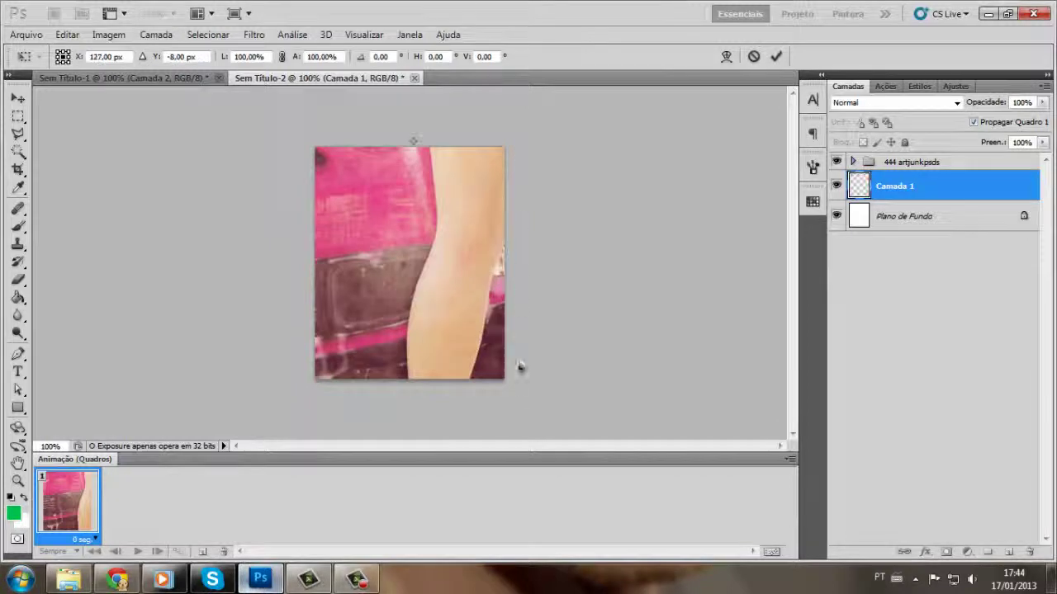
drag(520, 365, 520, 432)
- Scale the sunglasses photo from 25% down to 20.59% to fill the canvas
text(25)
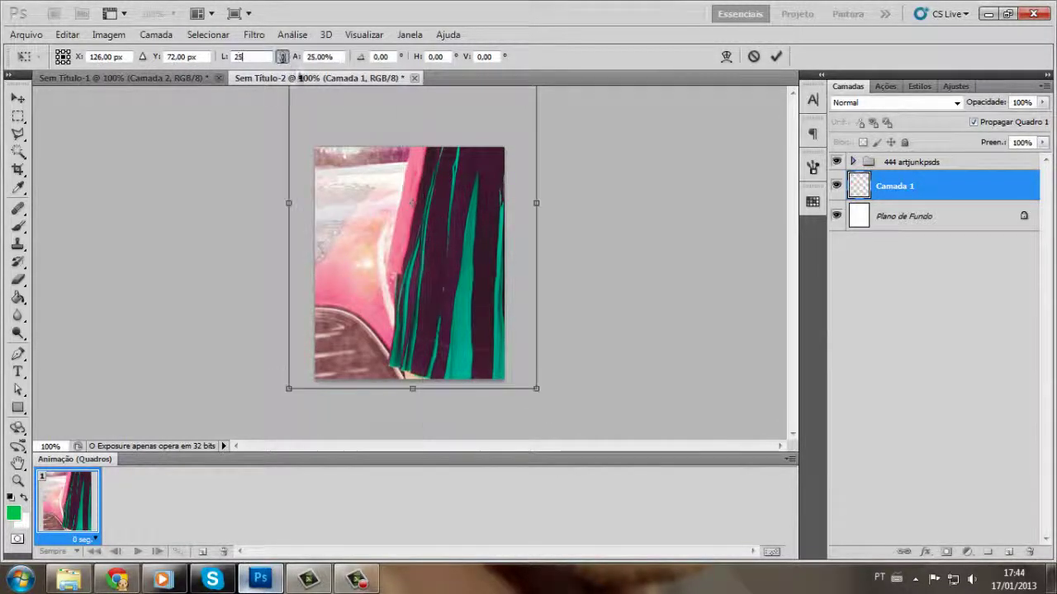
key(Return)
drag(453, 260, 454, 325)
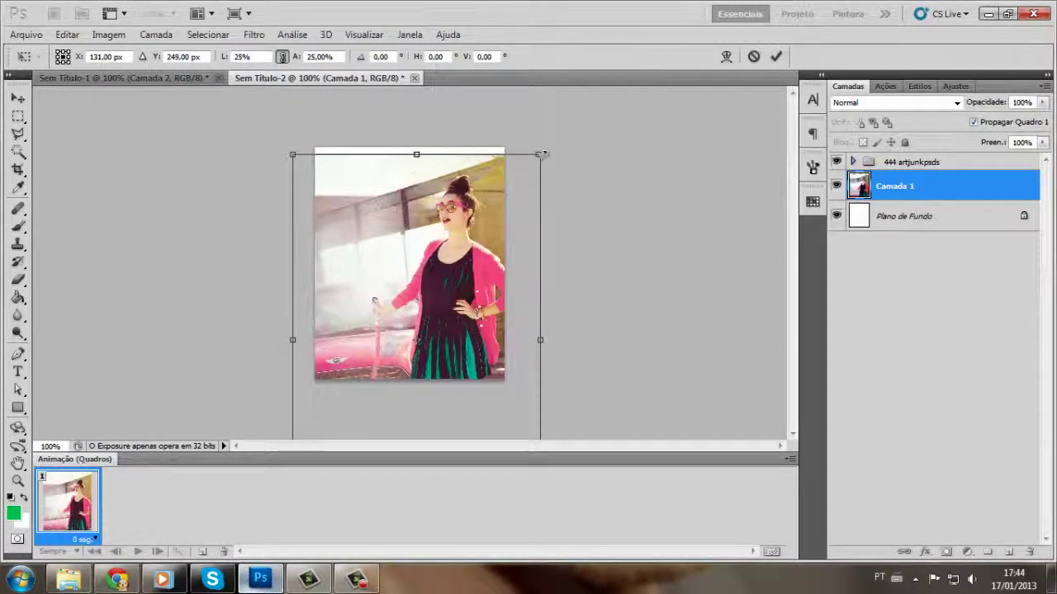
mouse_move(540, 154)
mouse_down()
mouse_move(487, 212)
mouse_move(485, 198)
mouse_up()
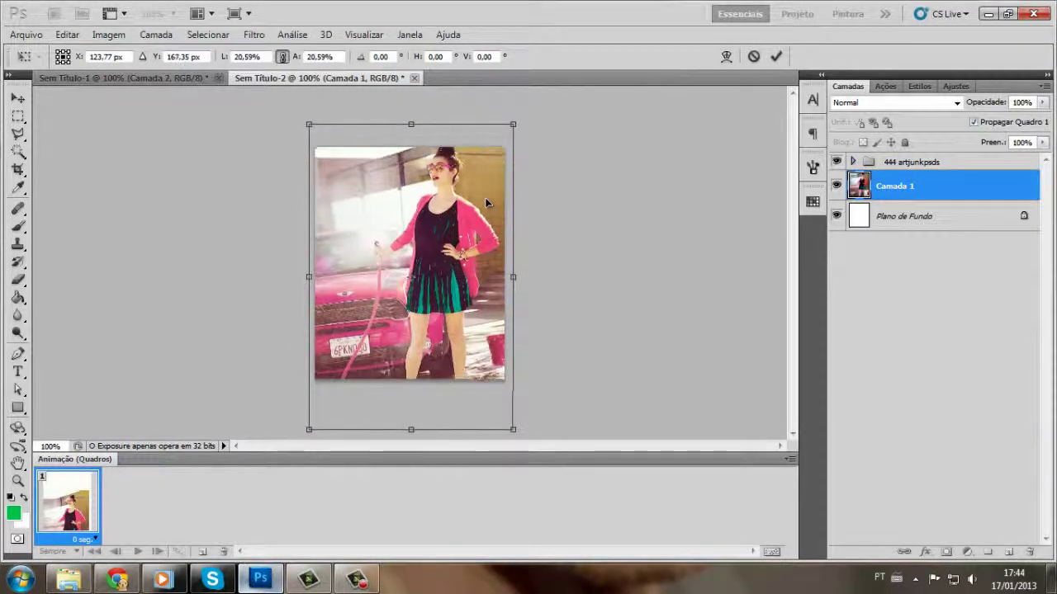
key(Return)
drag(468, 237, 467, 245)
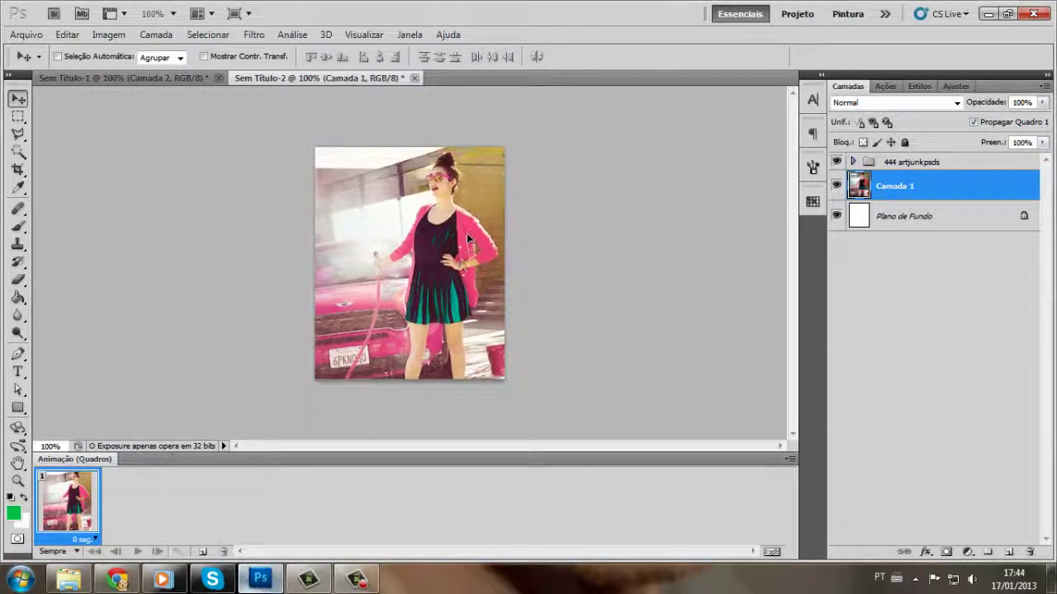
- Apply Smart Sharpen to the sunglasses photo
click(254, 34)
mouse_move(281, 293)
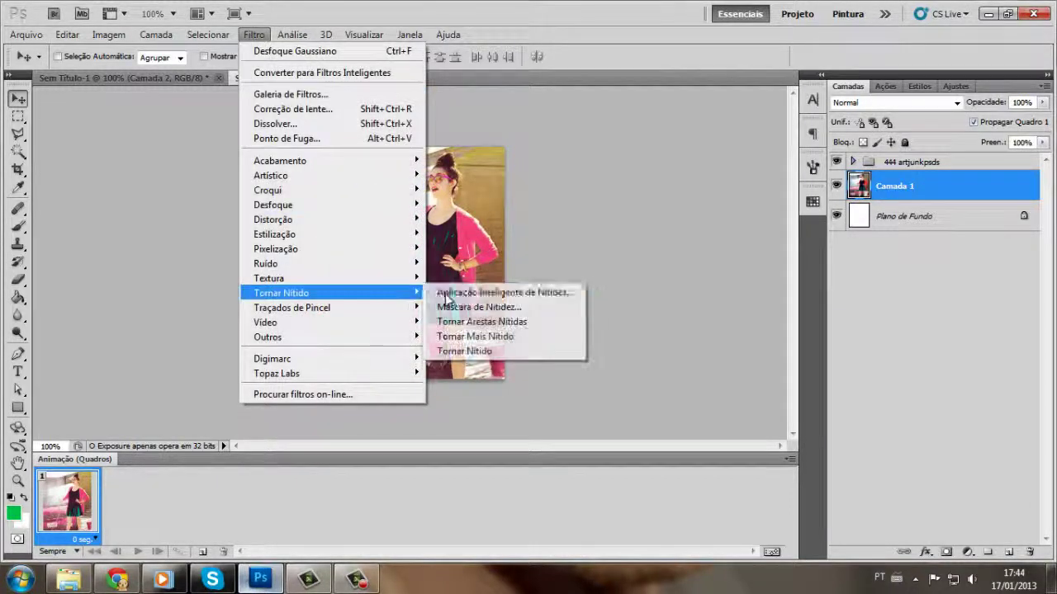
click(454, 289)
key(Return)
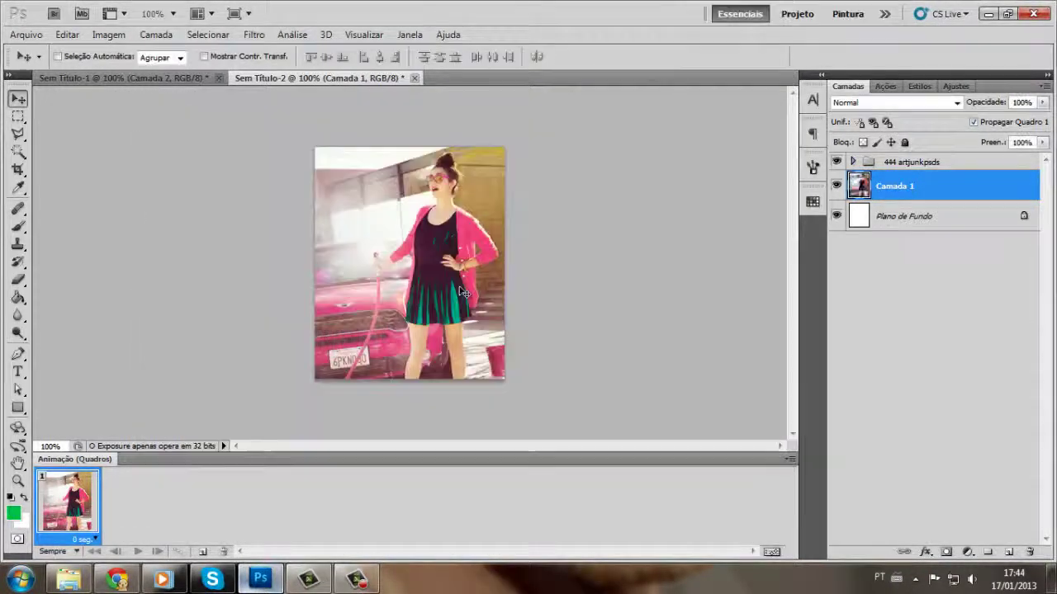
- Duplicate the sharpened layer and bring up Gaussian Blur for the copy
key(ctrl+j)
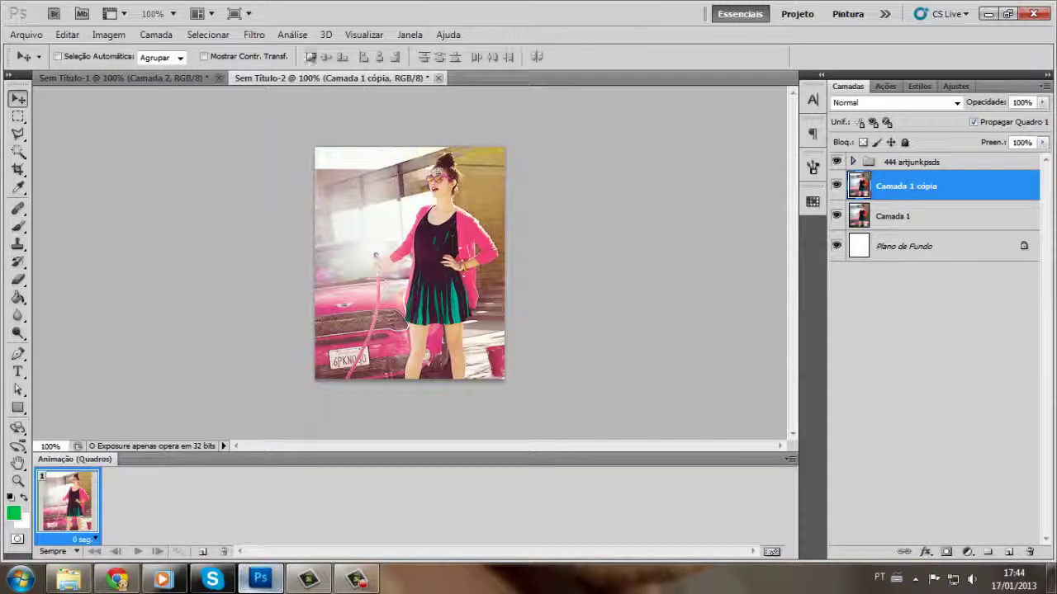
click(256, 36)
mouse_move(272, 204)
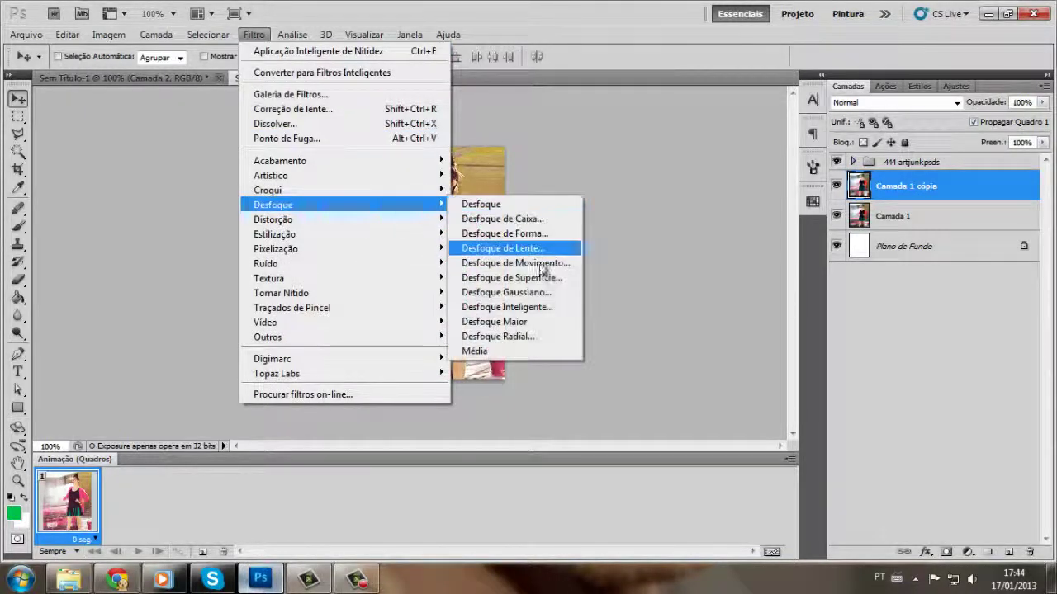
click(547, 294)
- Apply the Gaussian blur, flatten the image and copy all of it
key(Return)
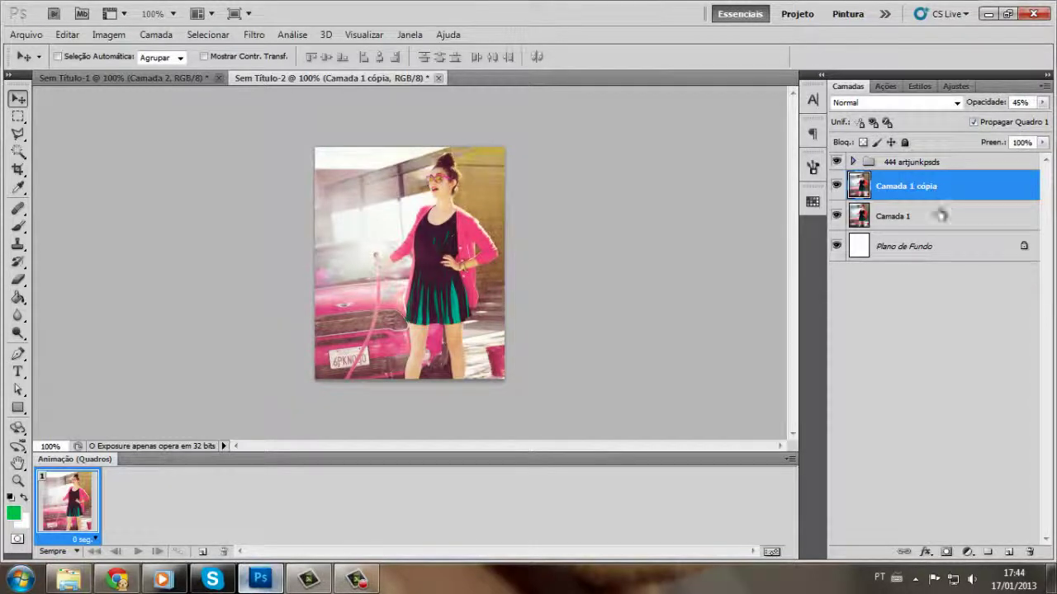
right_click(935, 245)
click(896, 374)
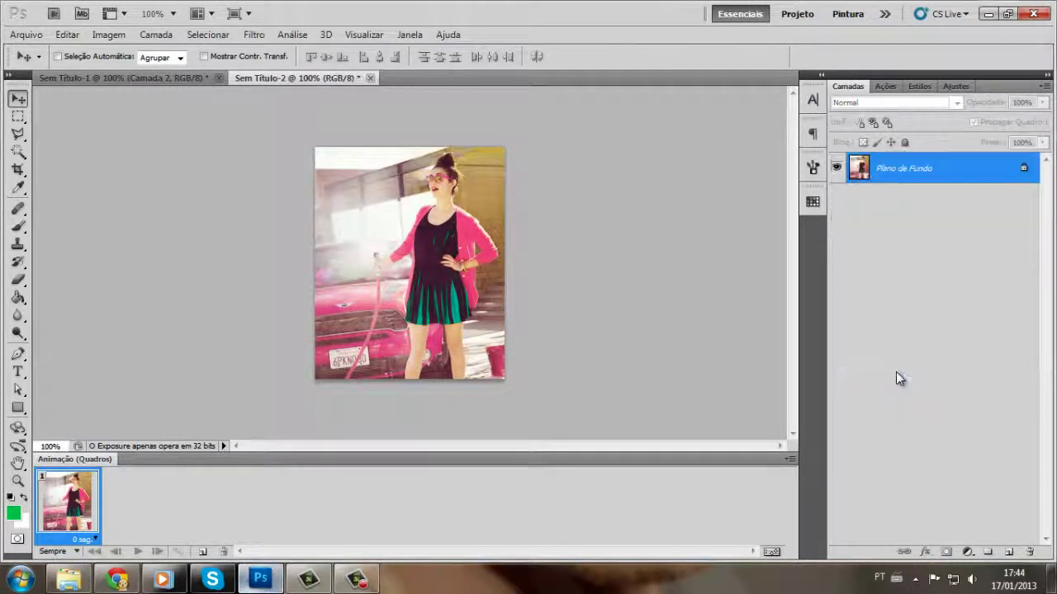
key(ctrl+a)
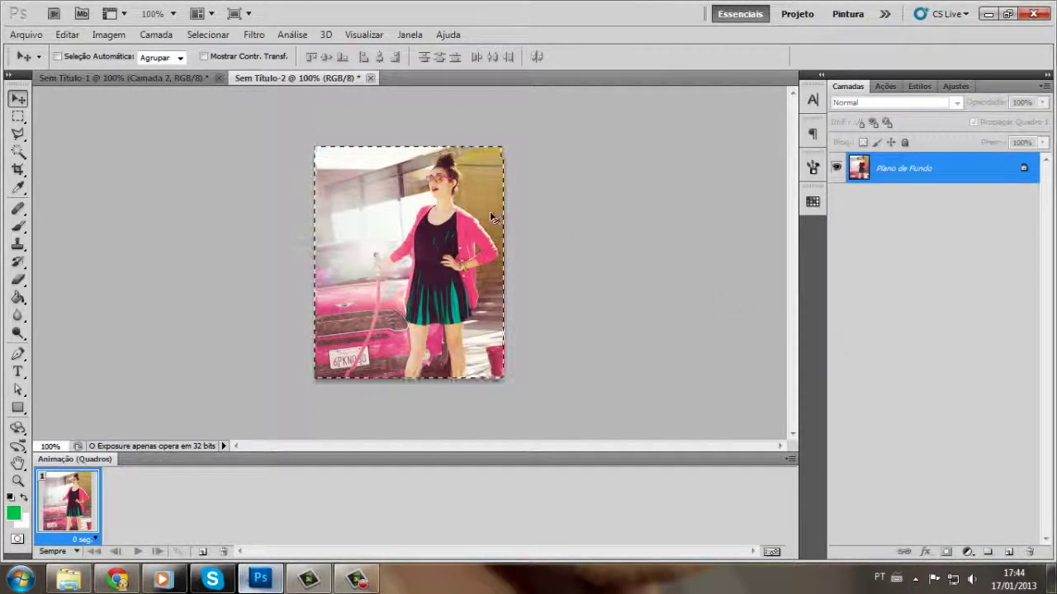
key(ctrl+d)
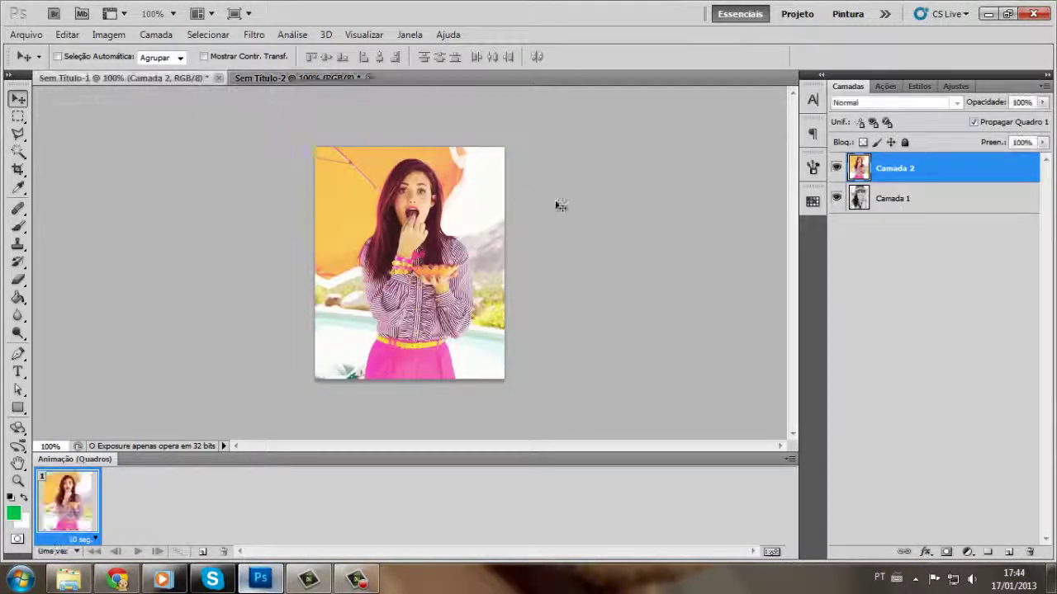
- Add the photo to Sem Título-1 as hidden Camada 3, then restore Camada 1 and 2 visibility
drag(180, 92, 578, 208)
click(836, 229)
click(836, 167)
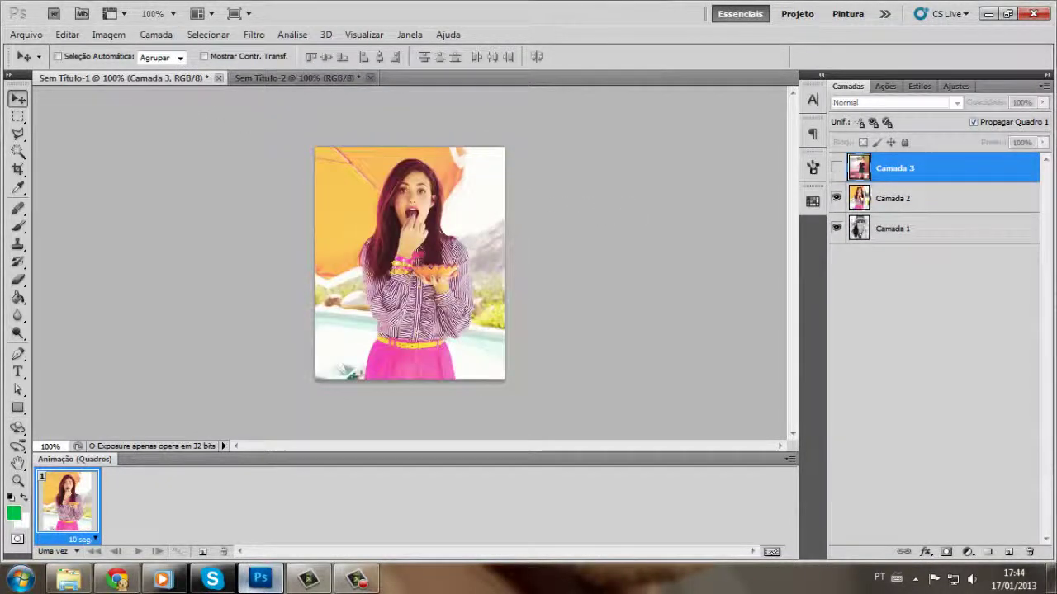
click(836, 200)
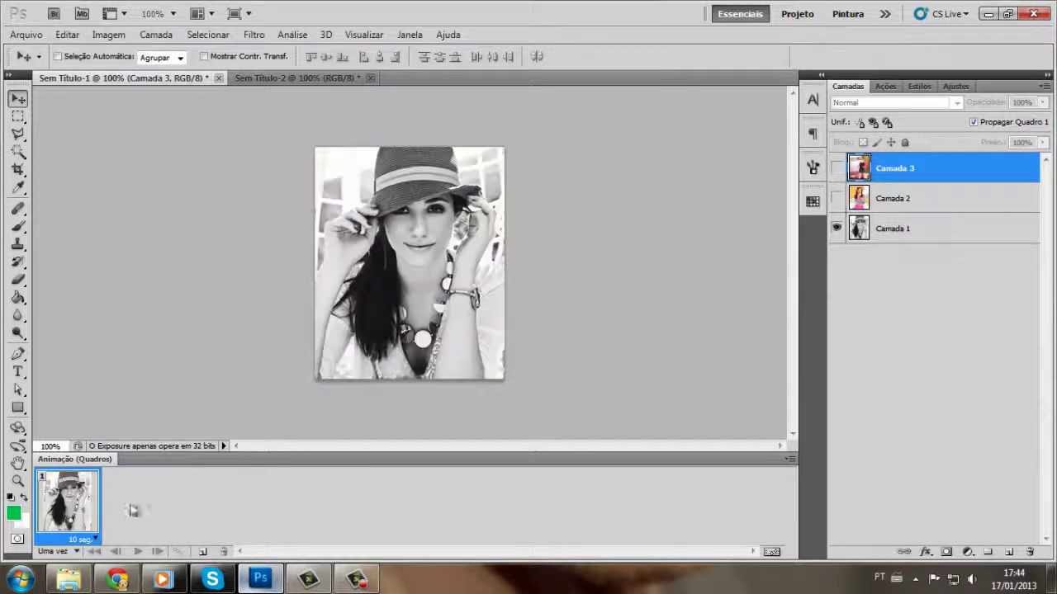
click(891, 228)
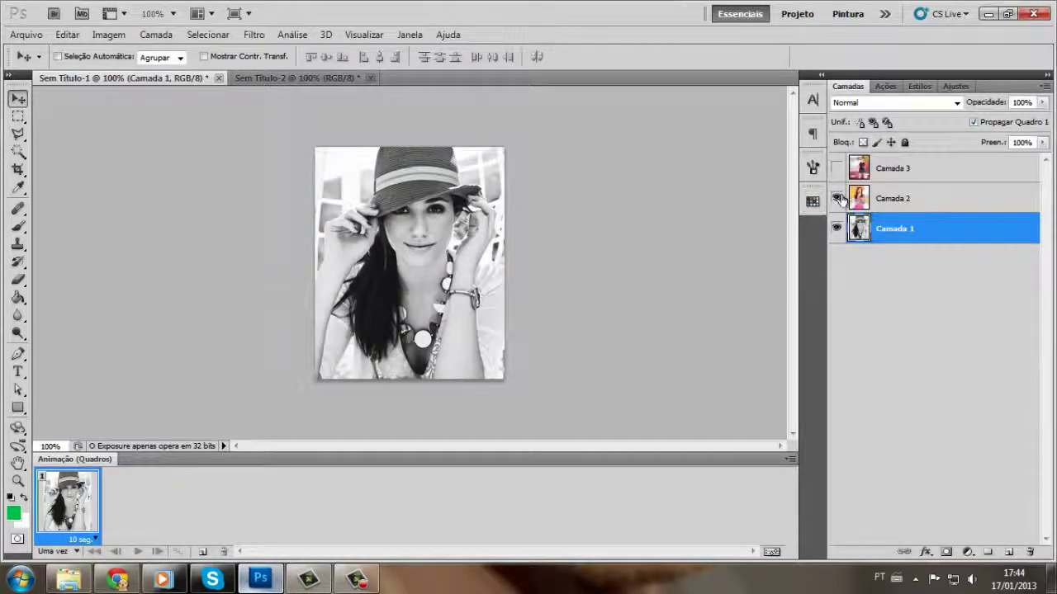
click(836, 198)
- Slide Camada 2 off the canvas, then add a second frame and reposition Camada 2
click(880, 199)
drag(596, 225, 386, 227)
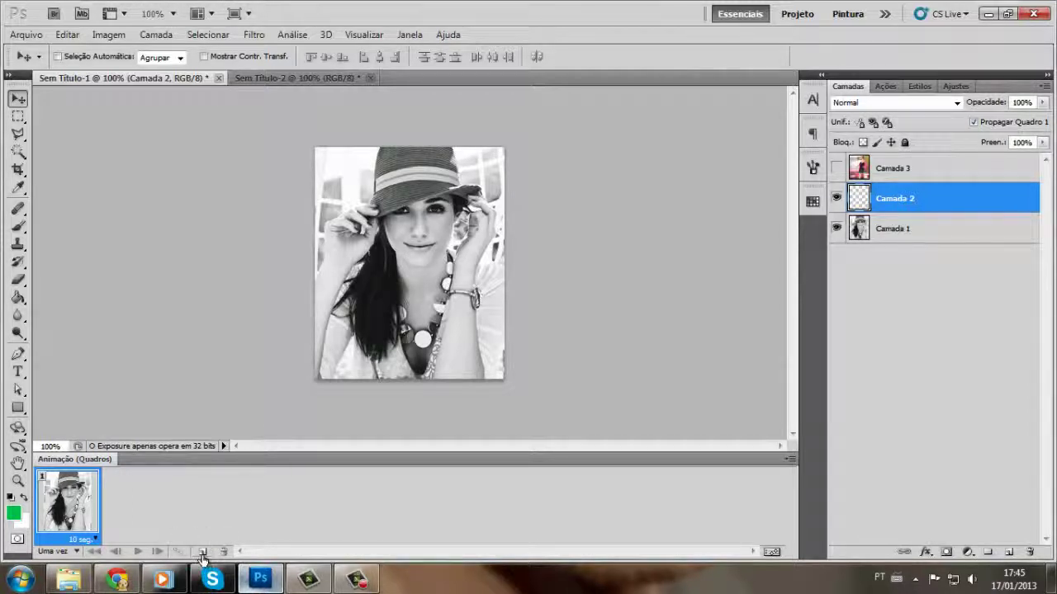
click(202, 553)
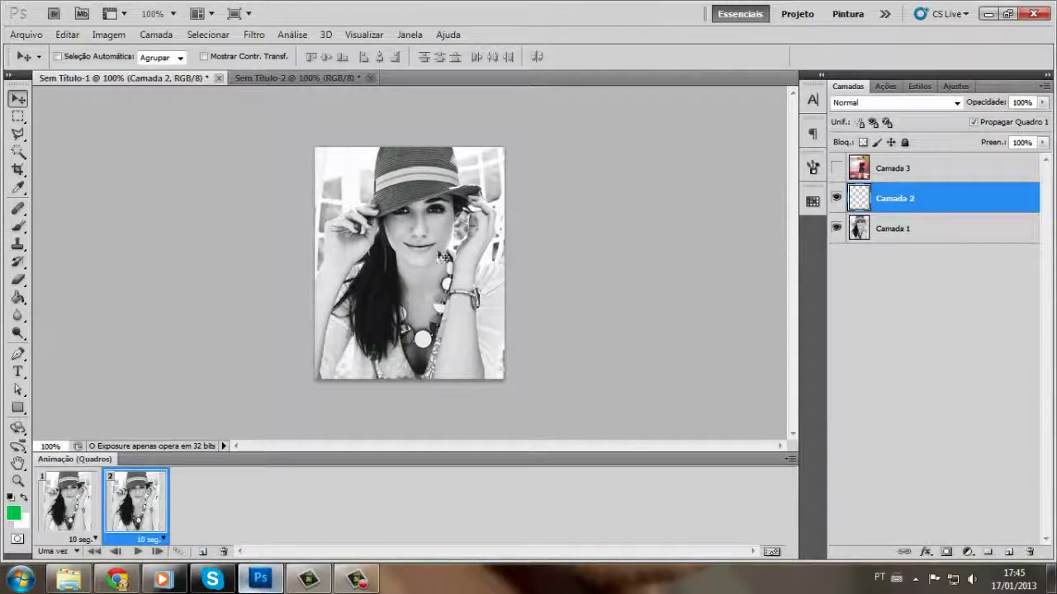
drag(281, 269, 522, 275)
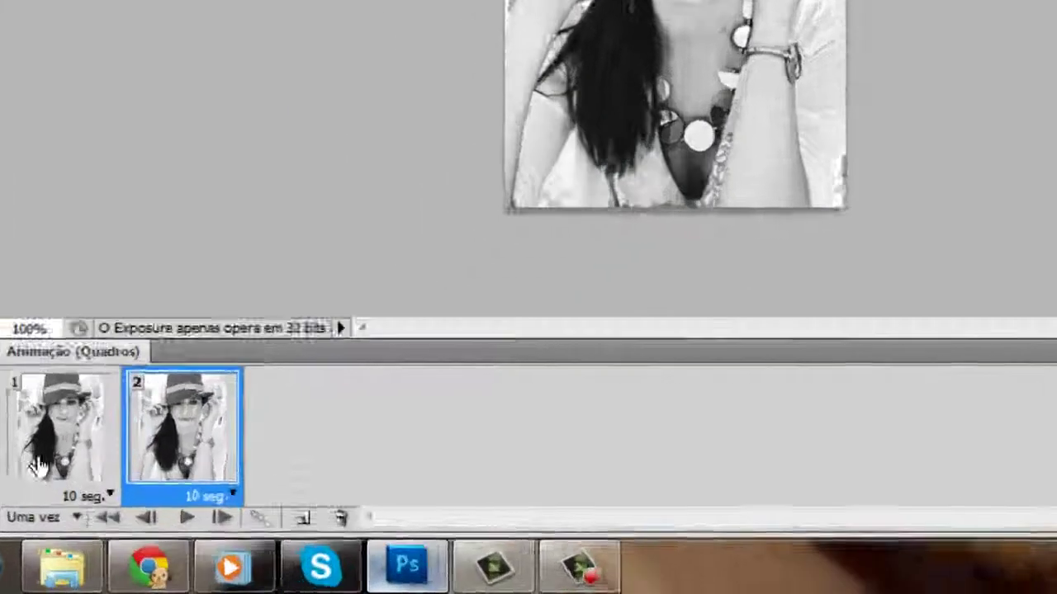
- Tween from frame 1, adding 20 in-between frames
click(68, 501)
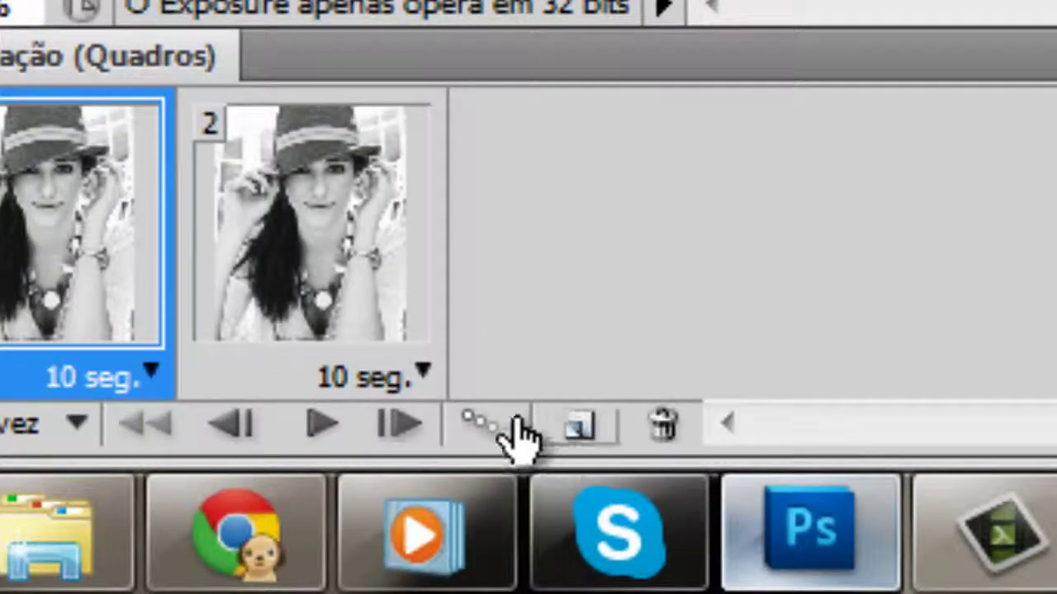
click(487, 425)
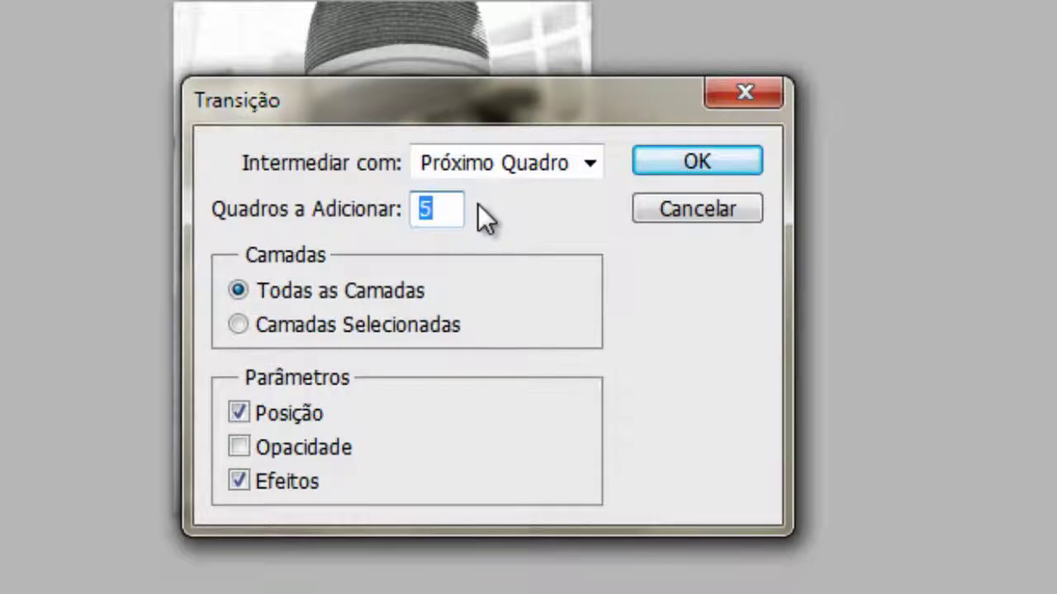
text(20)
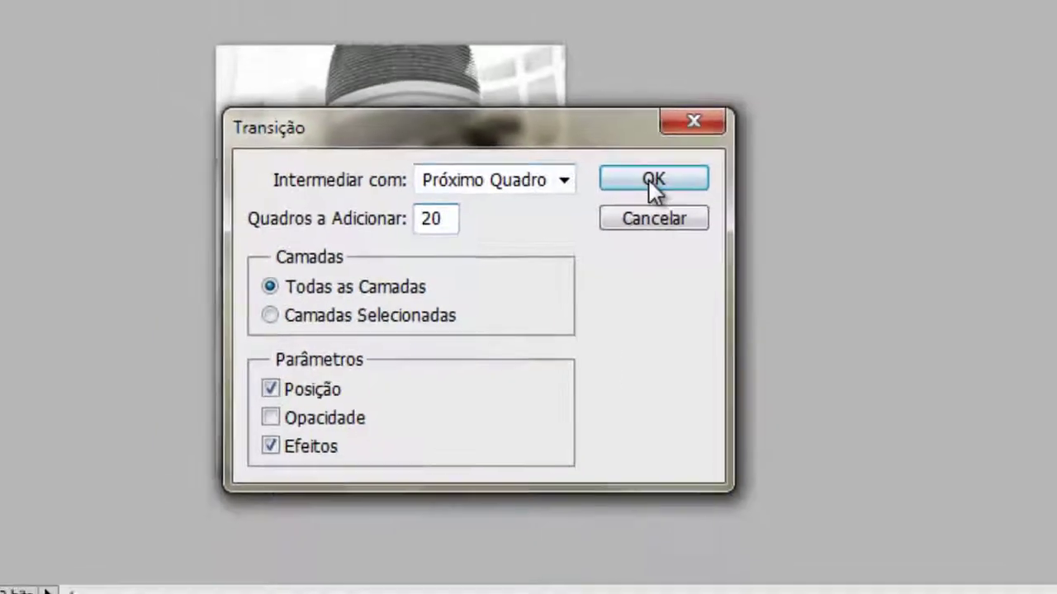
click(696, 163)
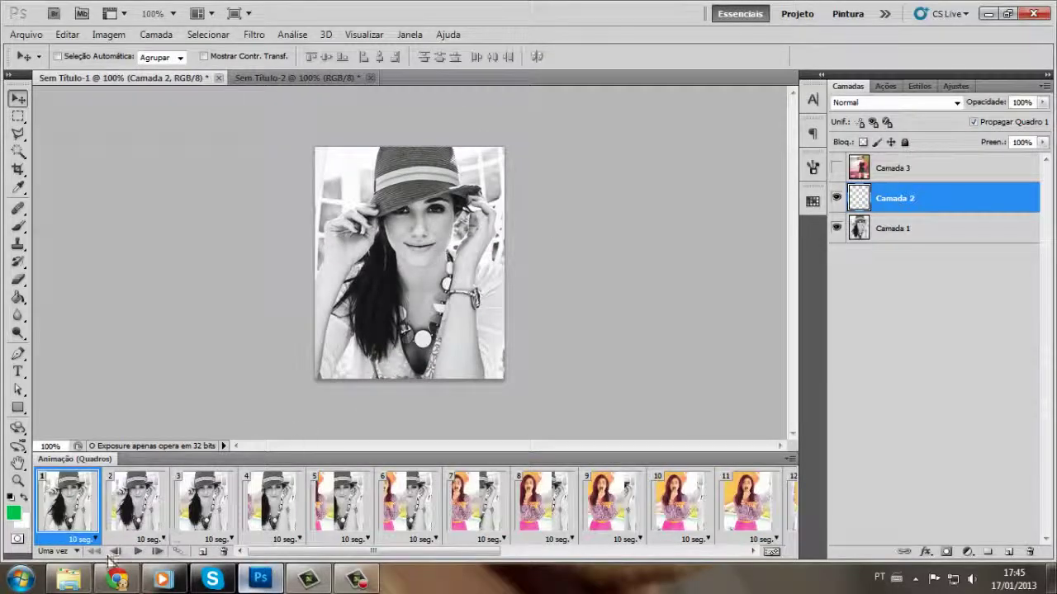
- Set all frames to a 0,13-second delay and play the animation
drag(434, 550, 680, 547)
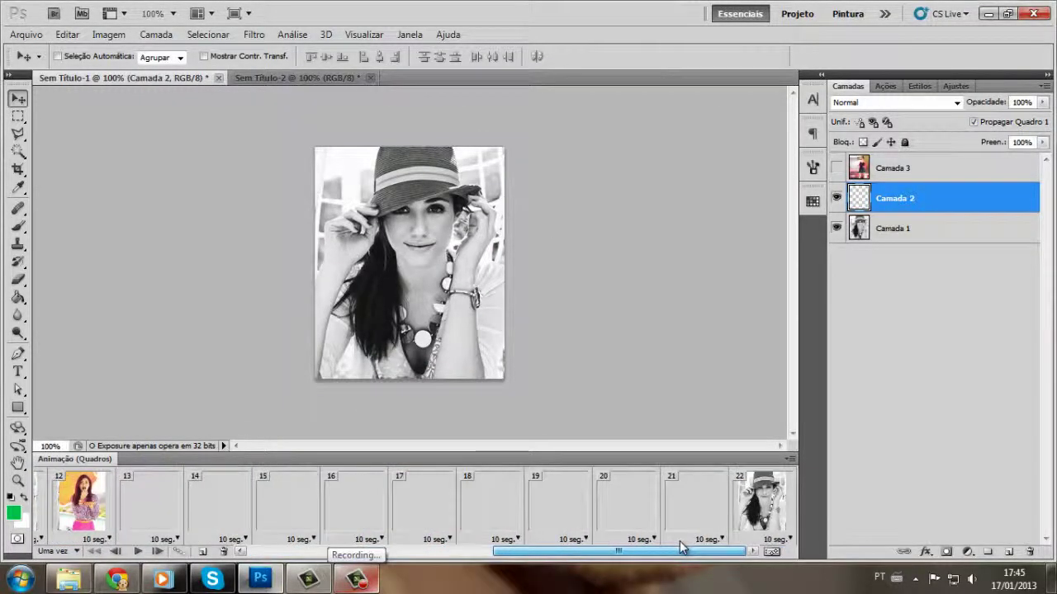
shift+click(759, 501)
click(776, 539)
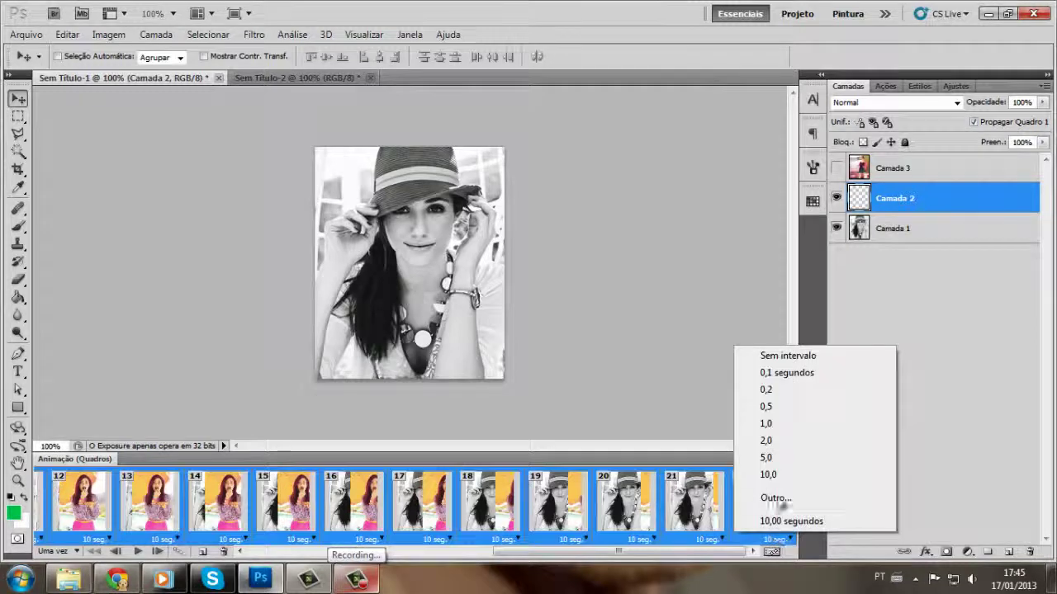
click(776, 498)
text(0,13)
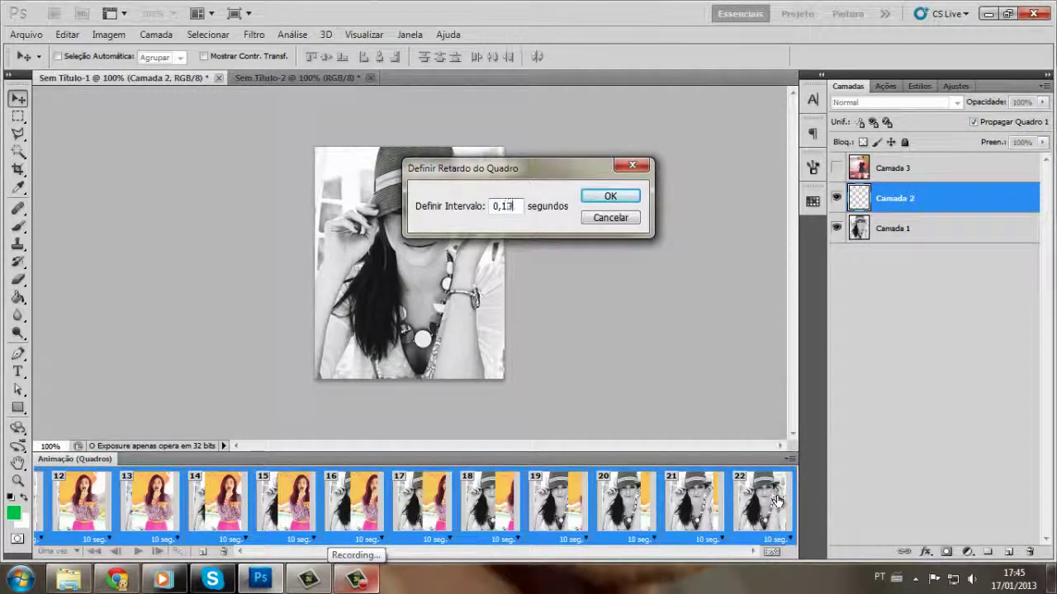
key(Return)
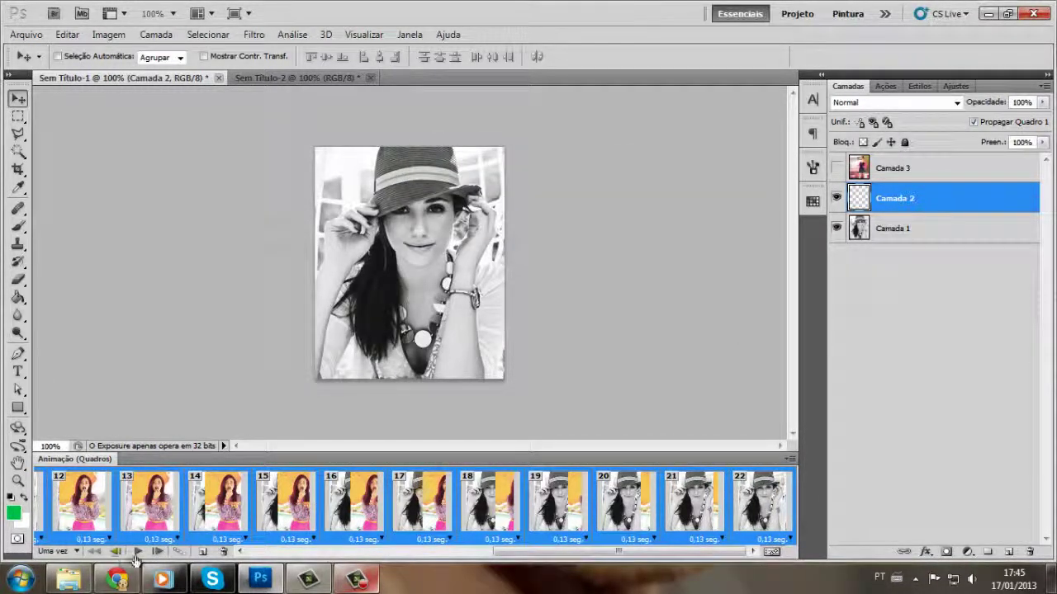
click(137, 551)
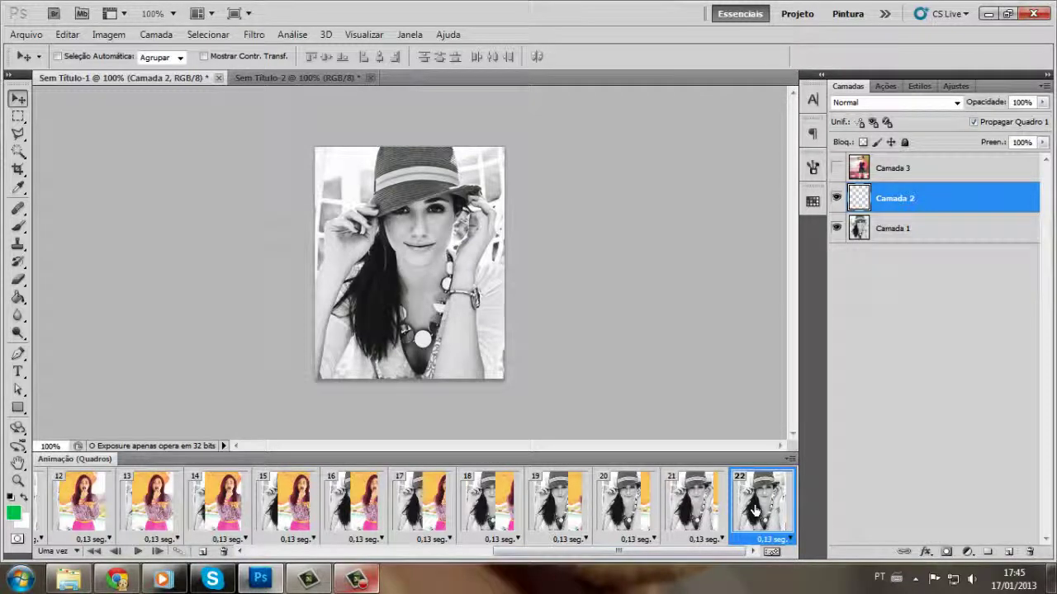
- Show Camada 3 and move its colour photo up off the canvas
click(836, 168)
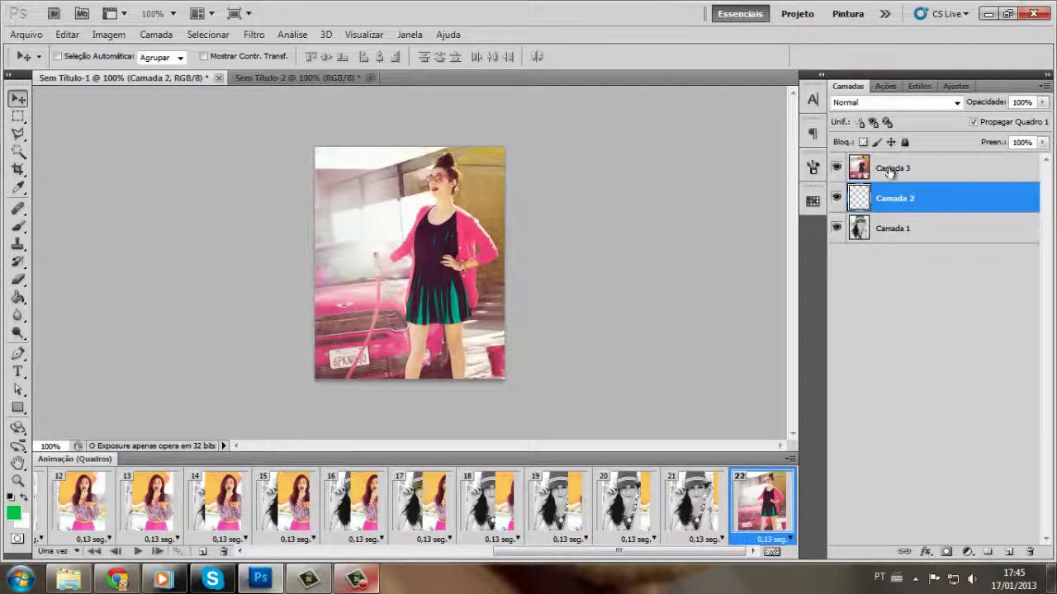
click(898, 169)
drag(455, 413, 466, 169)
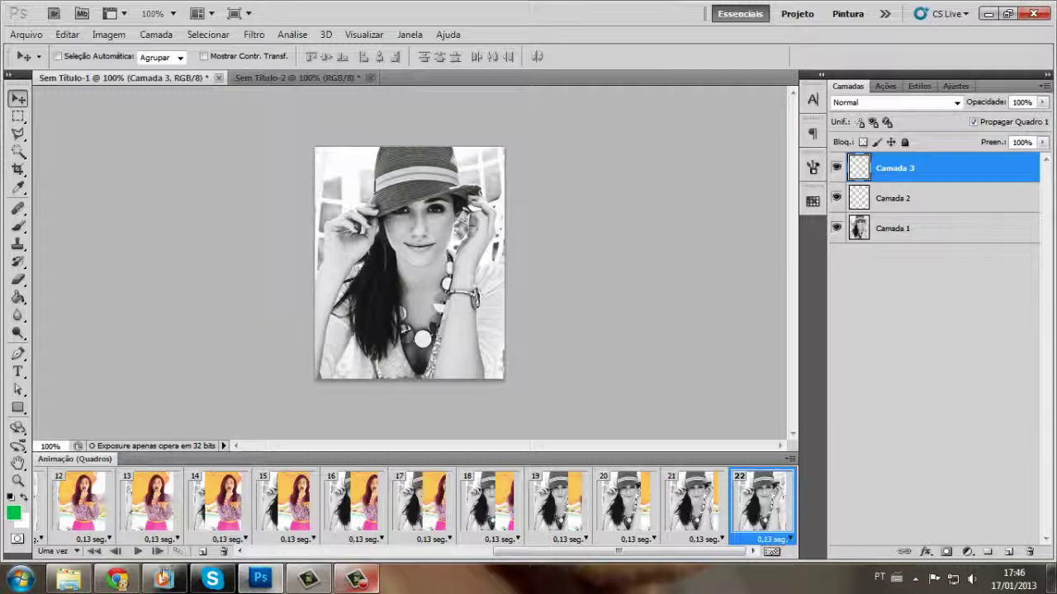
- Add frame 23 with Camada 3 slid just below the canvas bottom
click(206, 552)
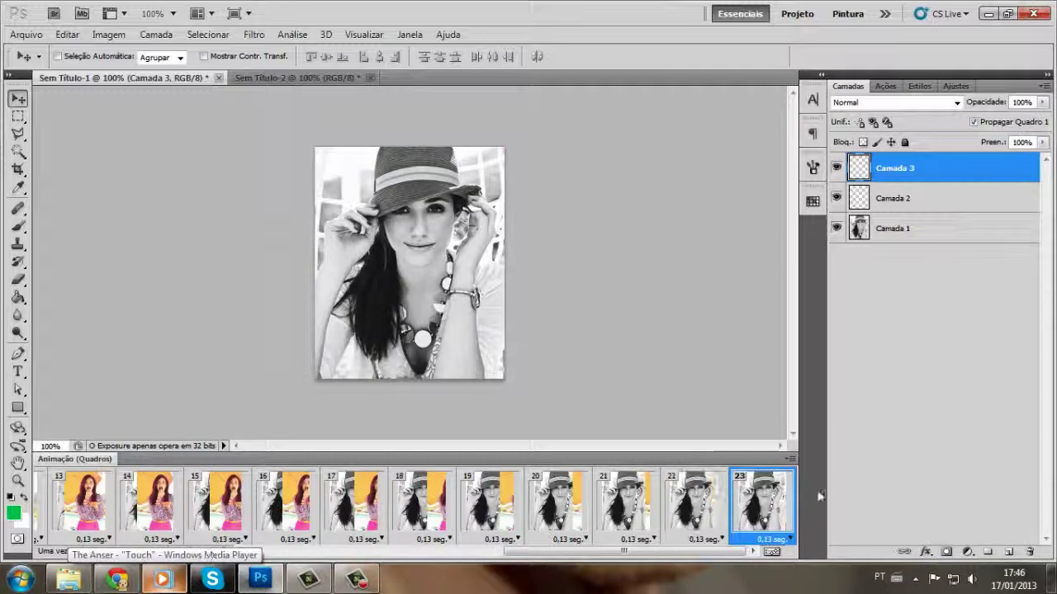
drag(495, 124, 477, 341)
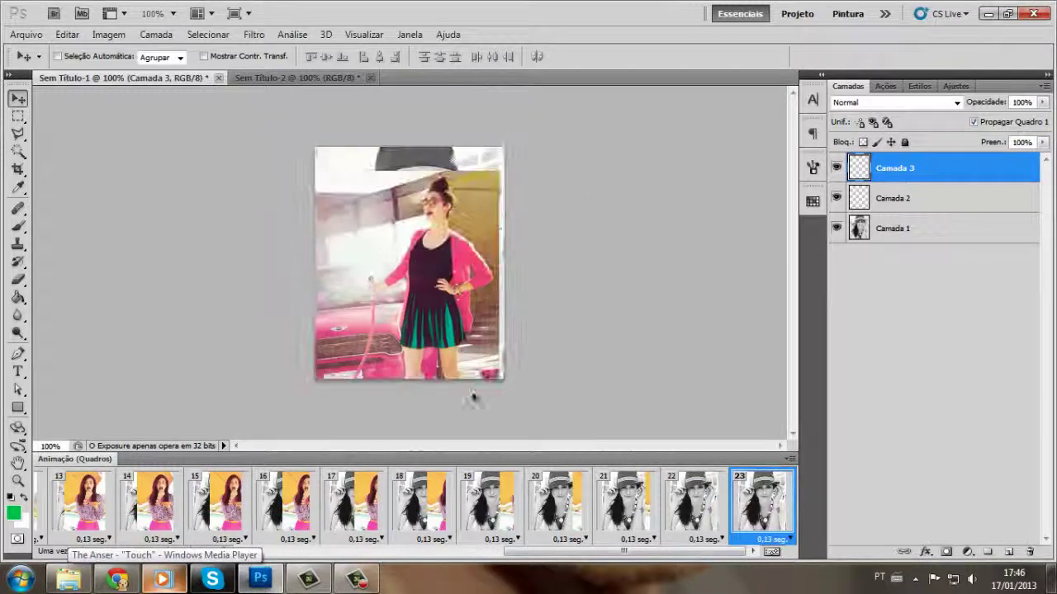
mouse_move(473, 292)
mouse_down()
mouse_move(465, 383)
mouse_move(474, 397)
mouse_up()
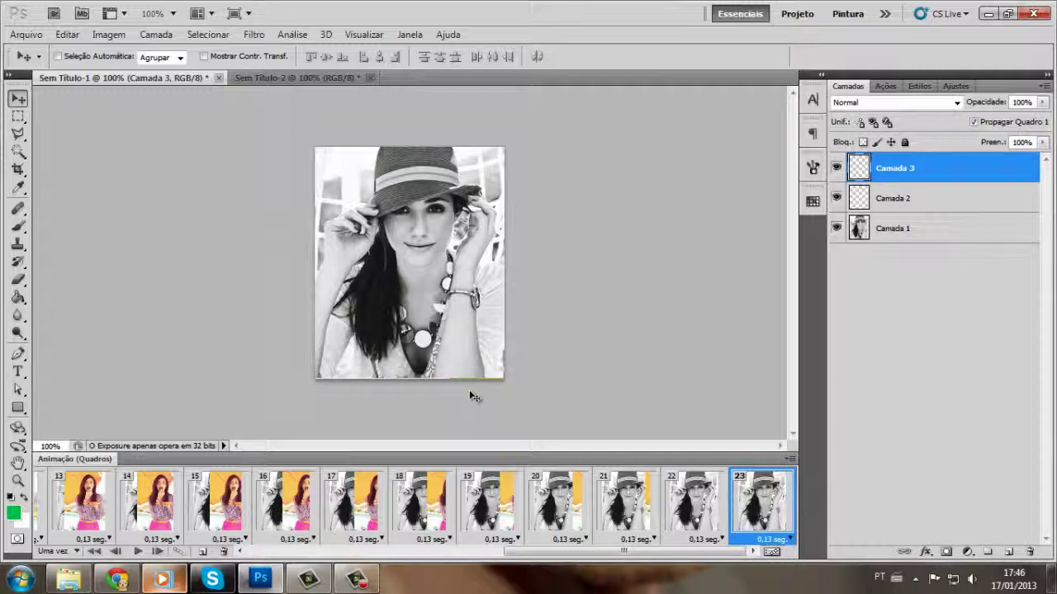
click(685, 500)
- Tween 20 frames after frame 22 so the sunglasses photo slides through, then preview
click(177, 552)
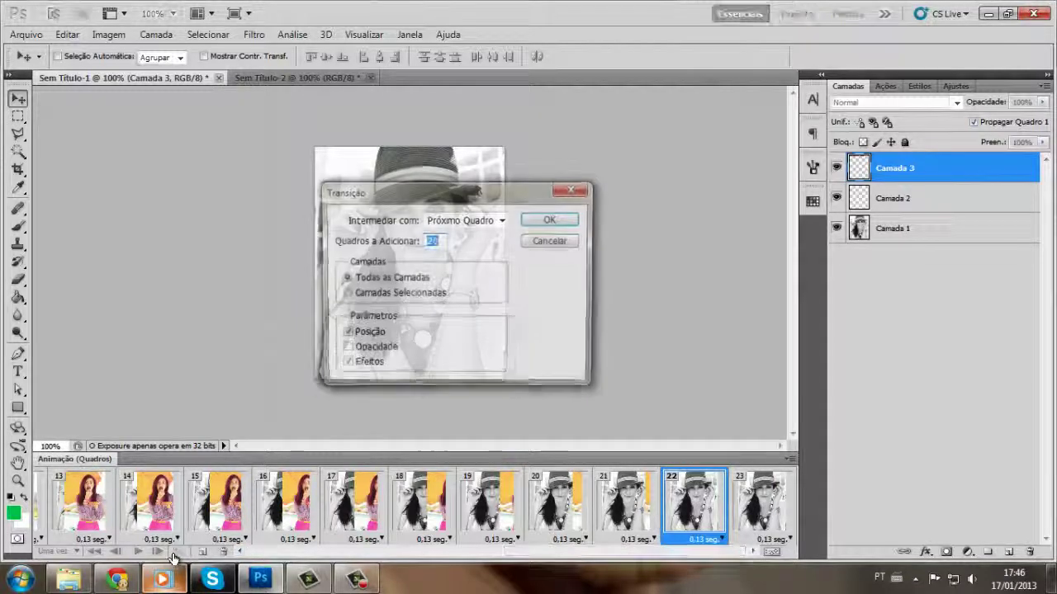
click(544, 220)
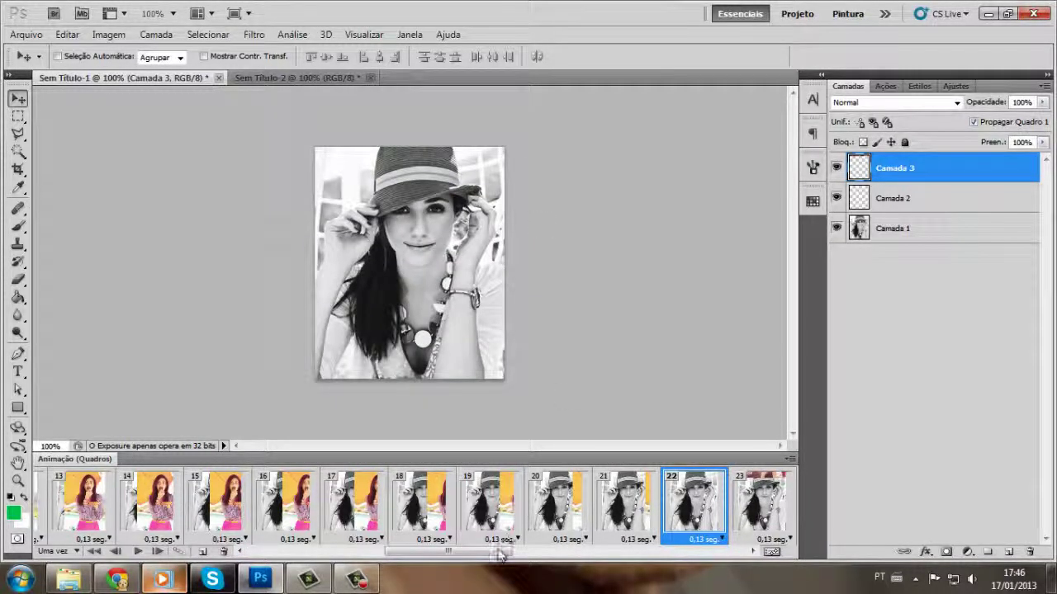
drag(499, 555, 572, 557)
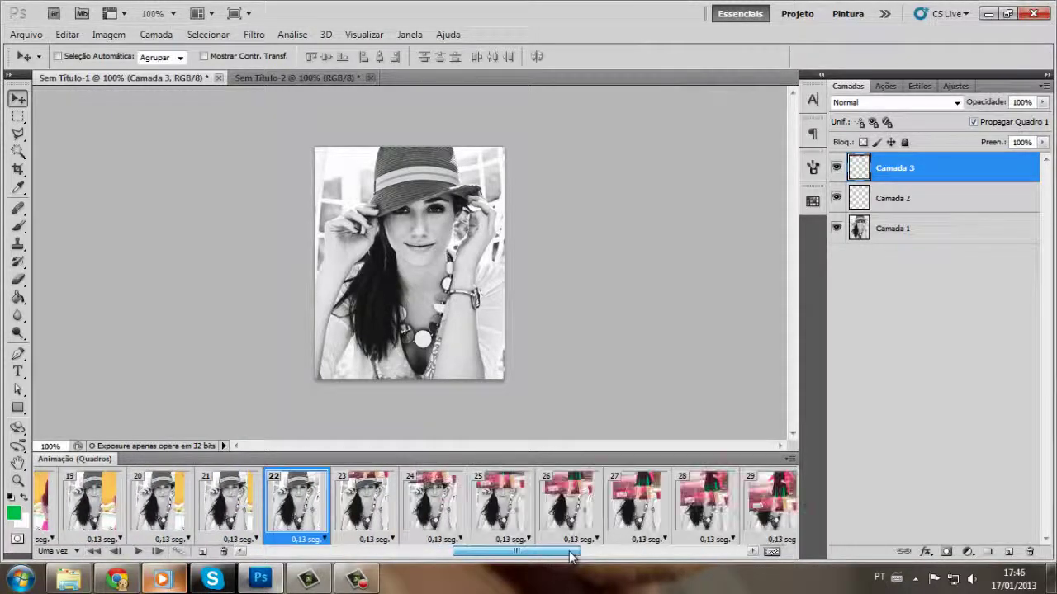
click(137, 553)
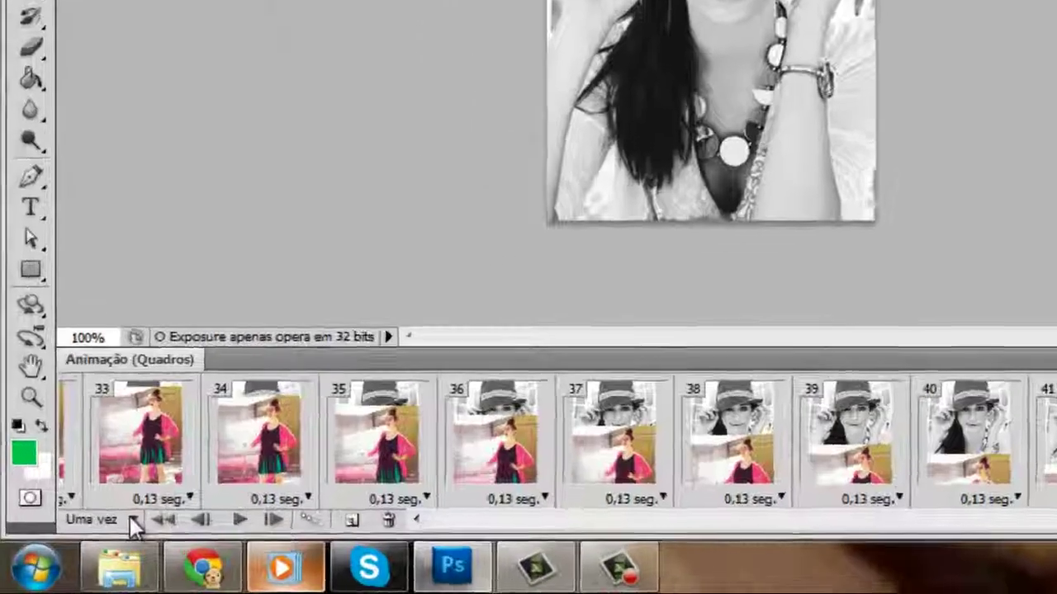
- Set the loop option to Sempre, then play and stop the full preview
click(58, 551)
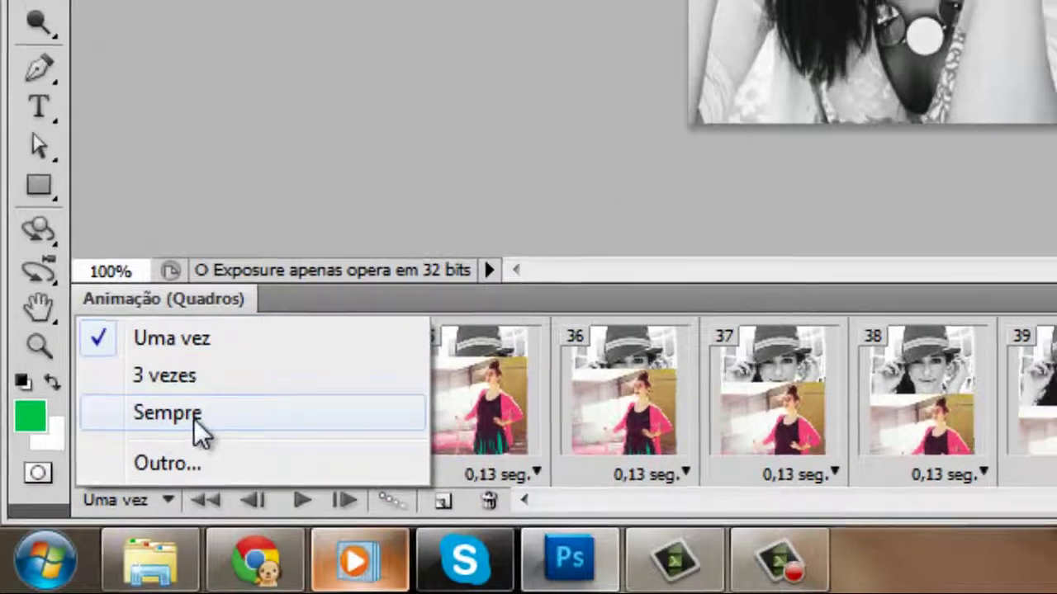
click(161, 412)
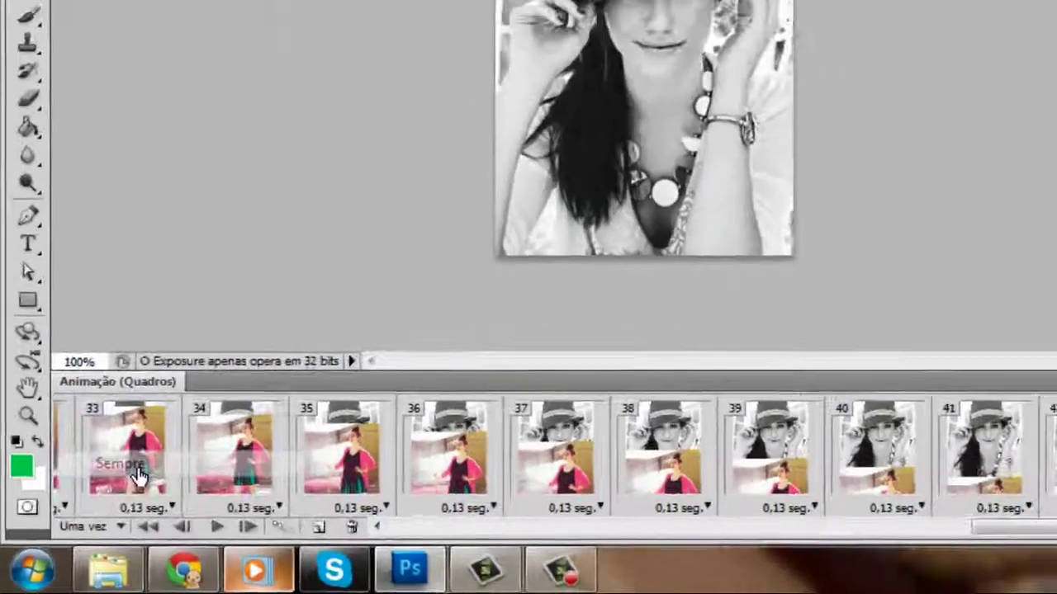
click(138, 551)
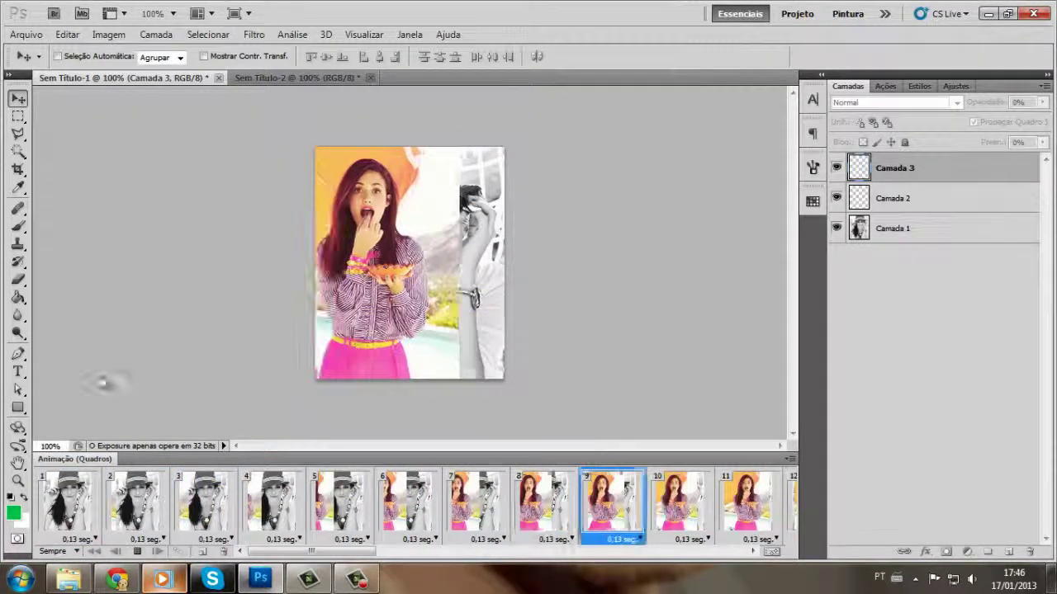
click(137, 551)
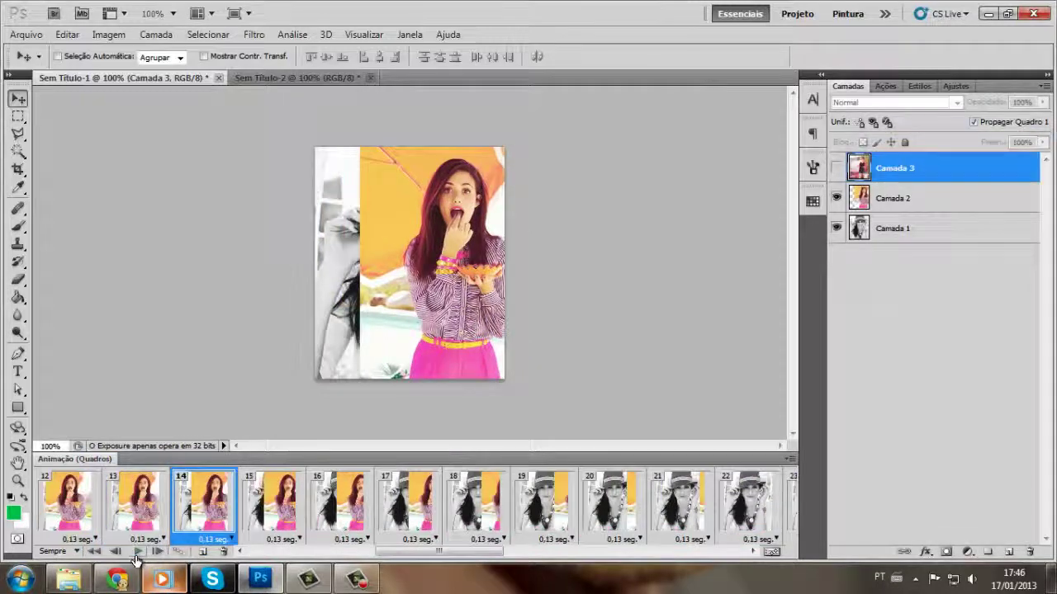
click(26, 34)
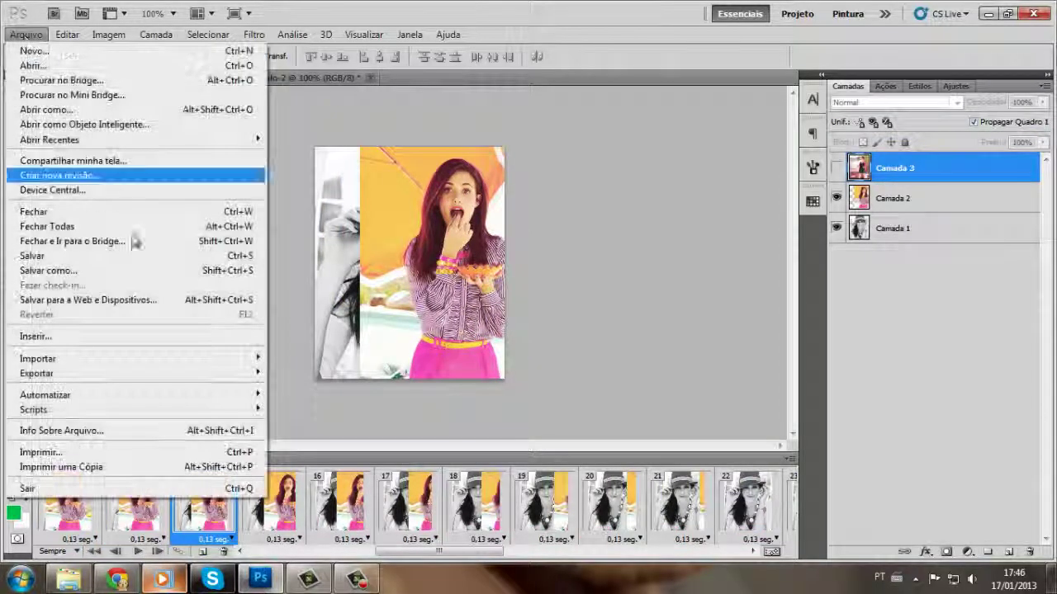
- Save for Web as a looping 256-colour GIF named slideshow in Documentos
click(188, 301)
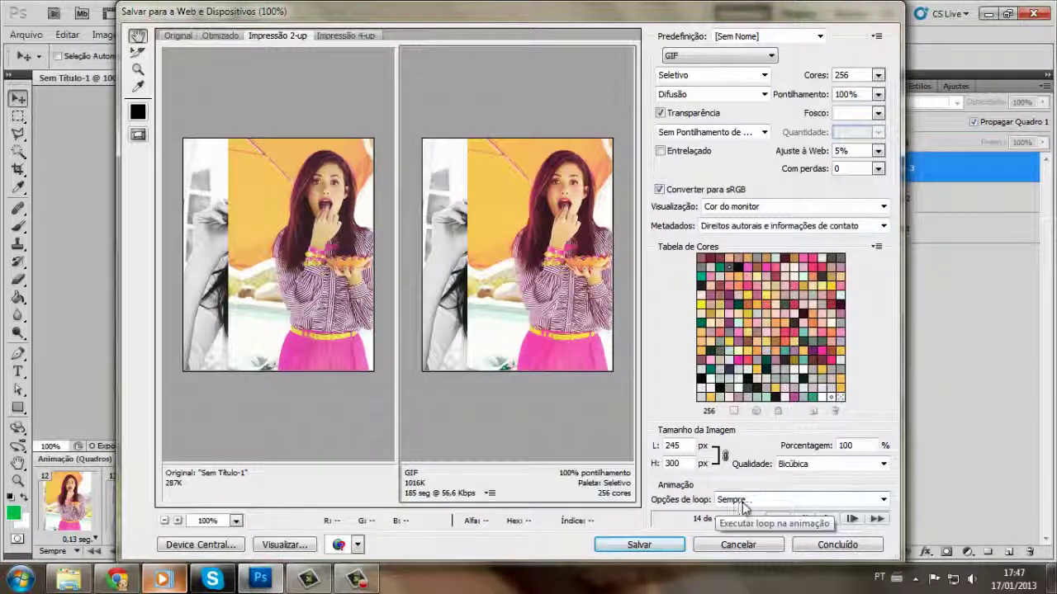
click(665, 547)
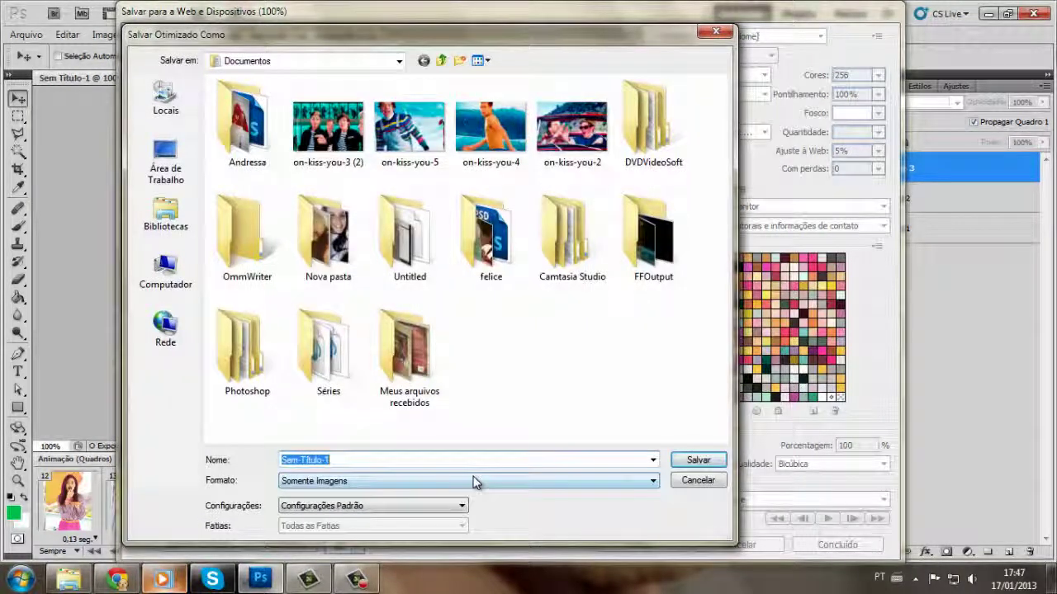
text(slideshow)
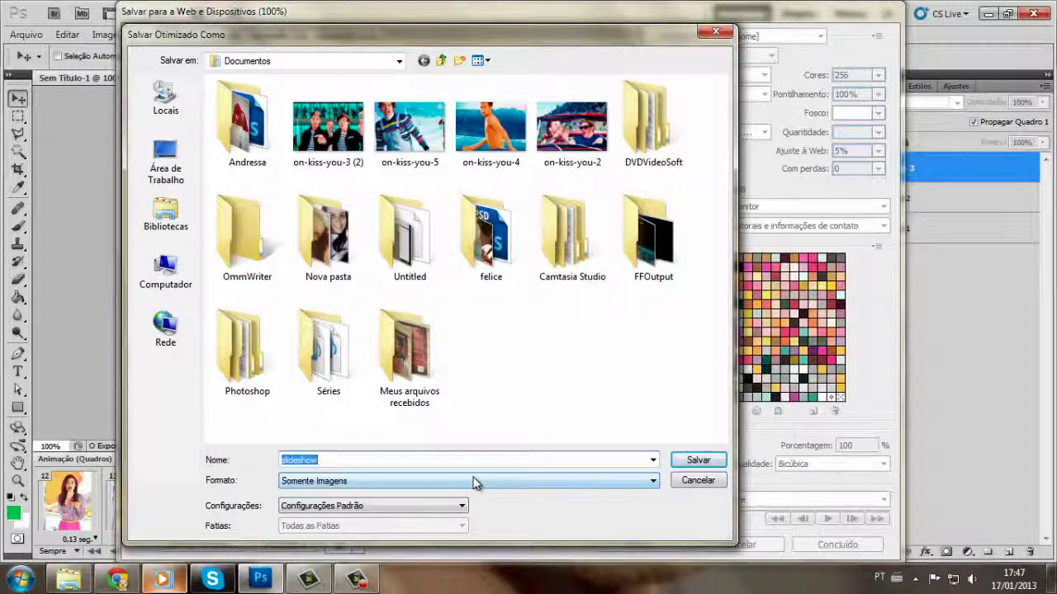
key(Return)
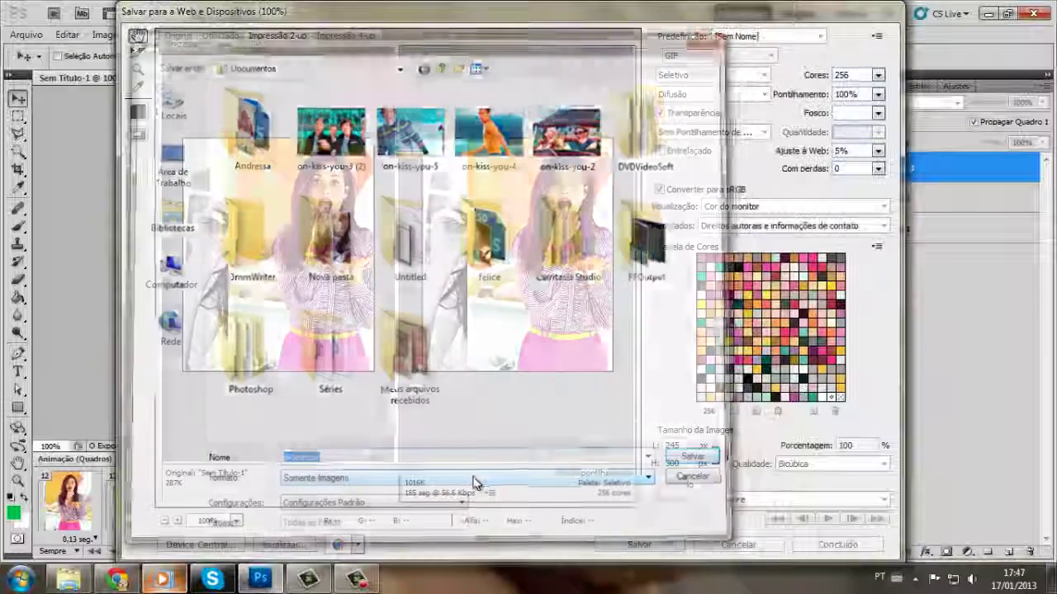